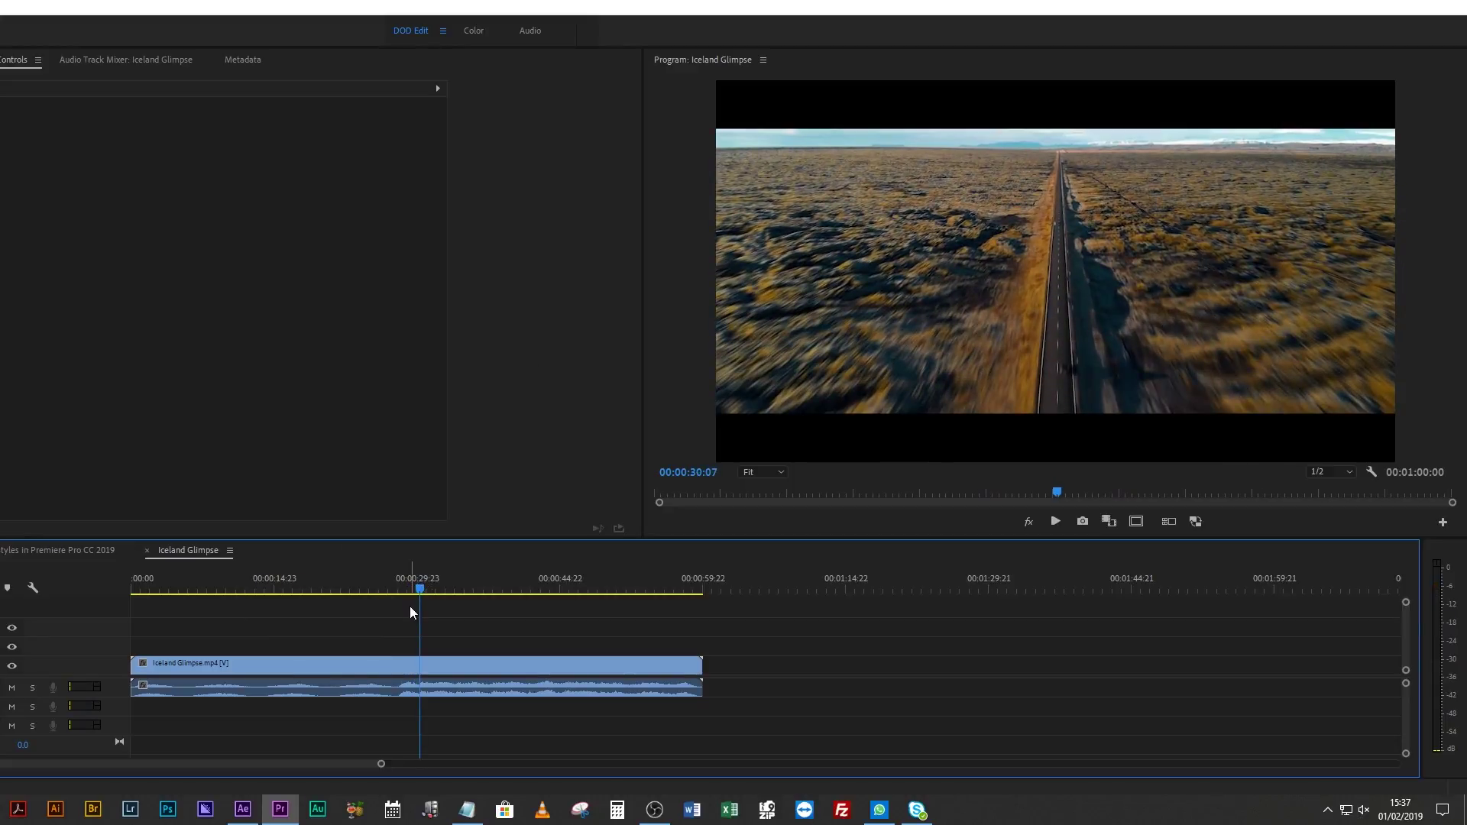
Add a text layer over the drone footage and replace its placeholder text with ICELAND
{"action": "key", "text": "ctrl+t"}
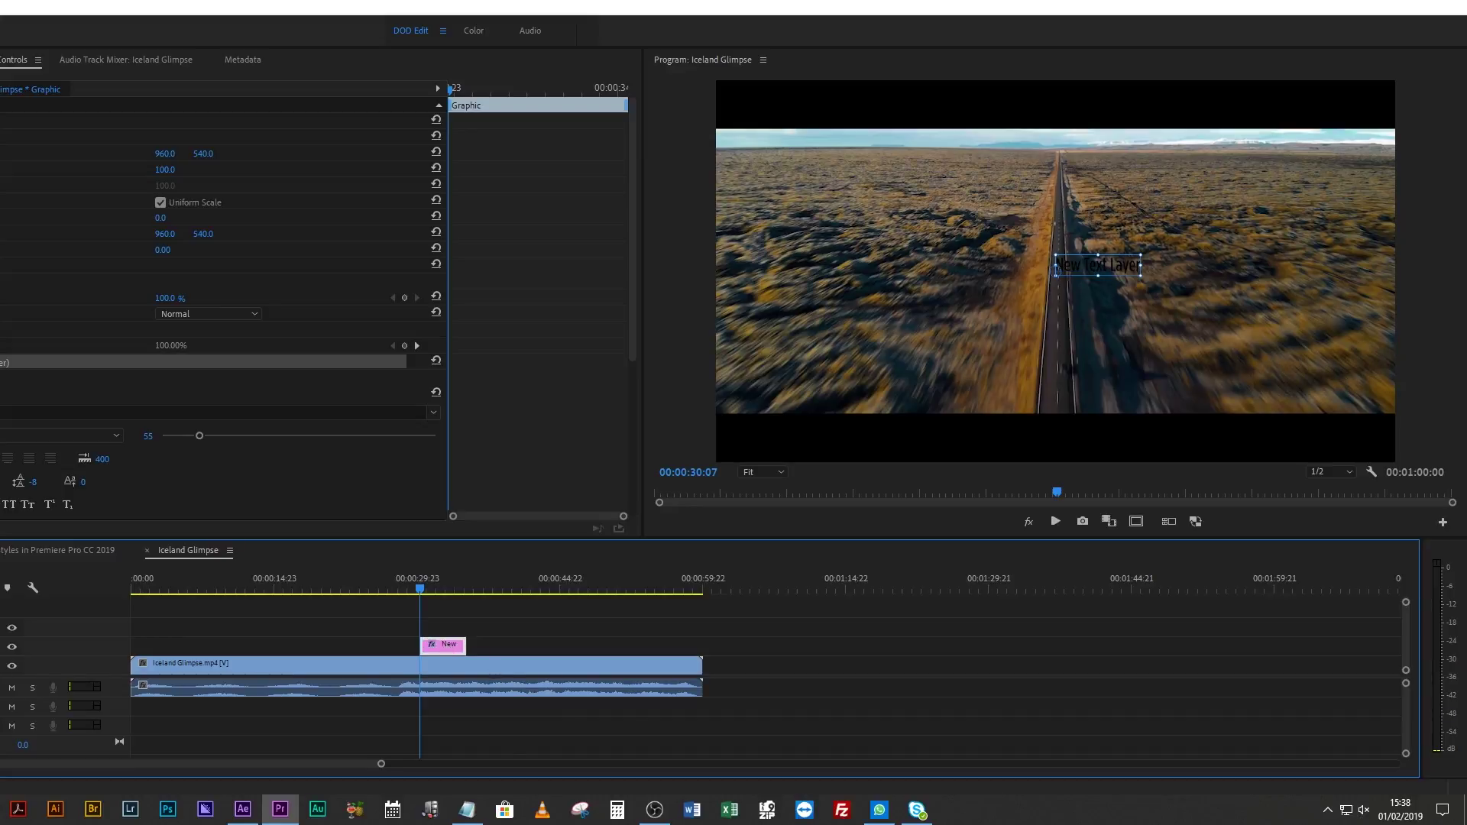
{"action": "left_click", "coordinate": [670, 365]}
{"action": "left_click", "coordinate": [1107, 271]}
{"action": "left_click_drag", "start_coordinate": [1067, 264], "coordinate": [1138, 265]}
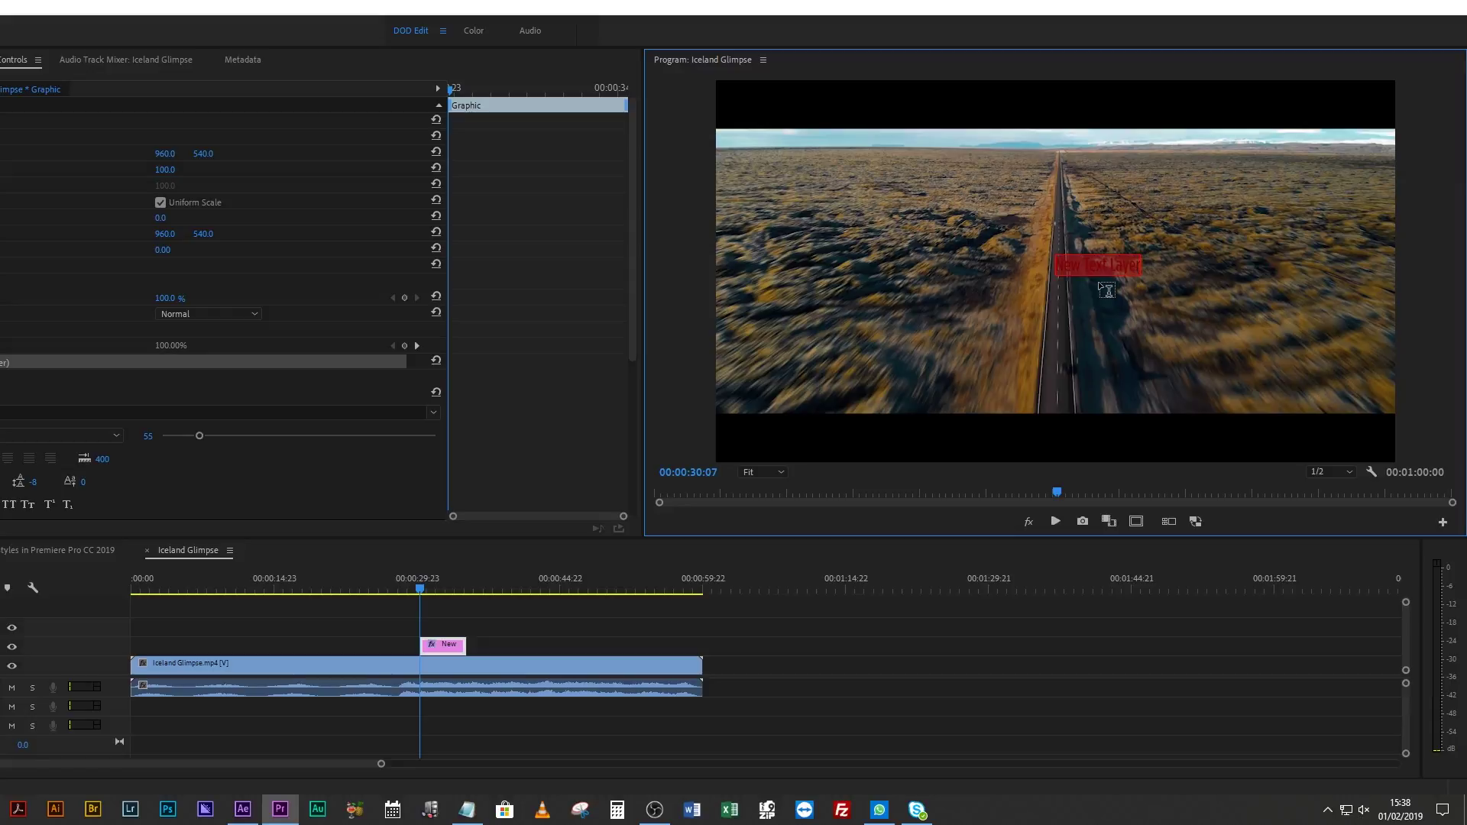
{"action": "type", "text": "ICELAND"}
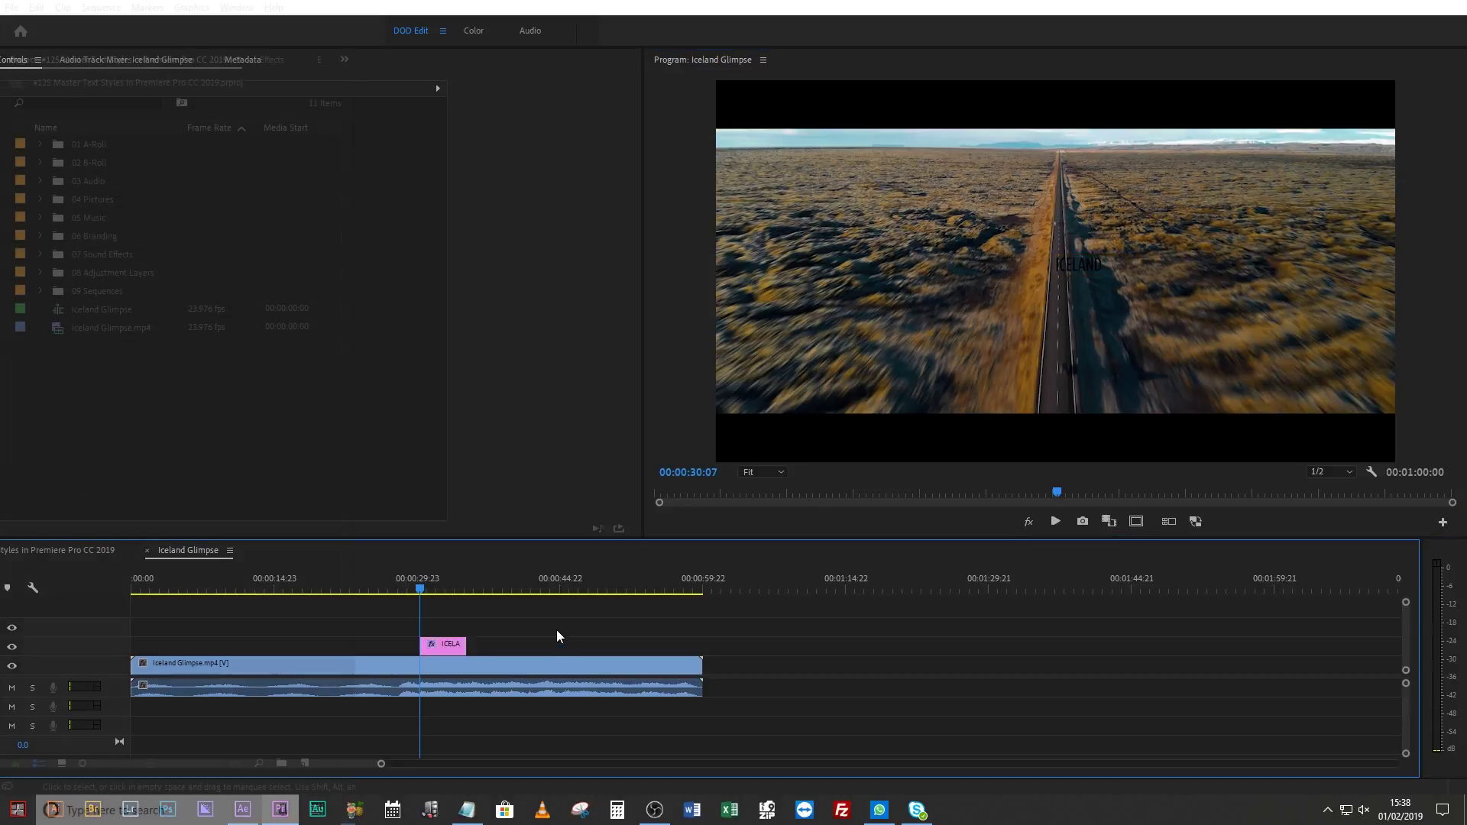
Select the ICELAND text layer in Essential Graphics and give it a white fill
{"action": "left_click", "coordinate": [318, 59]}
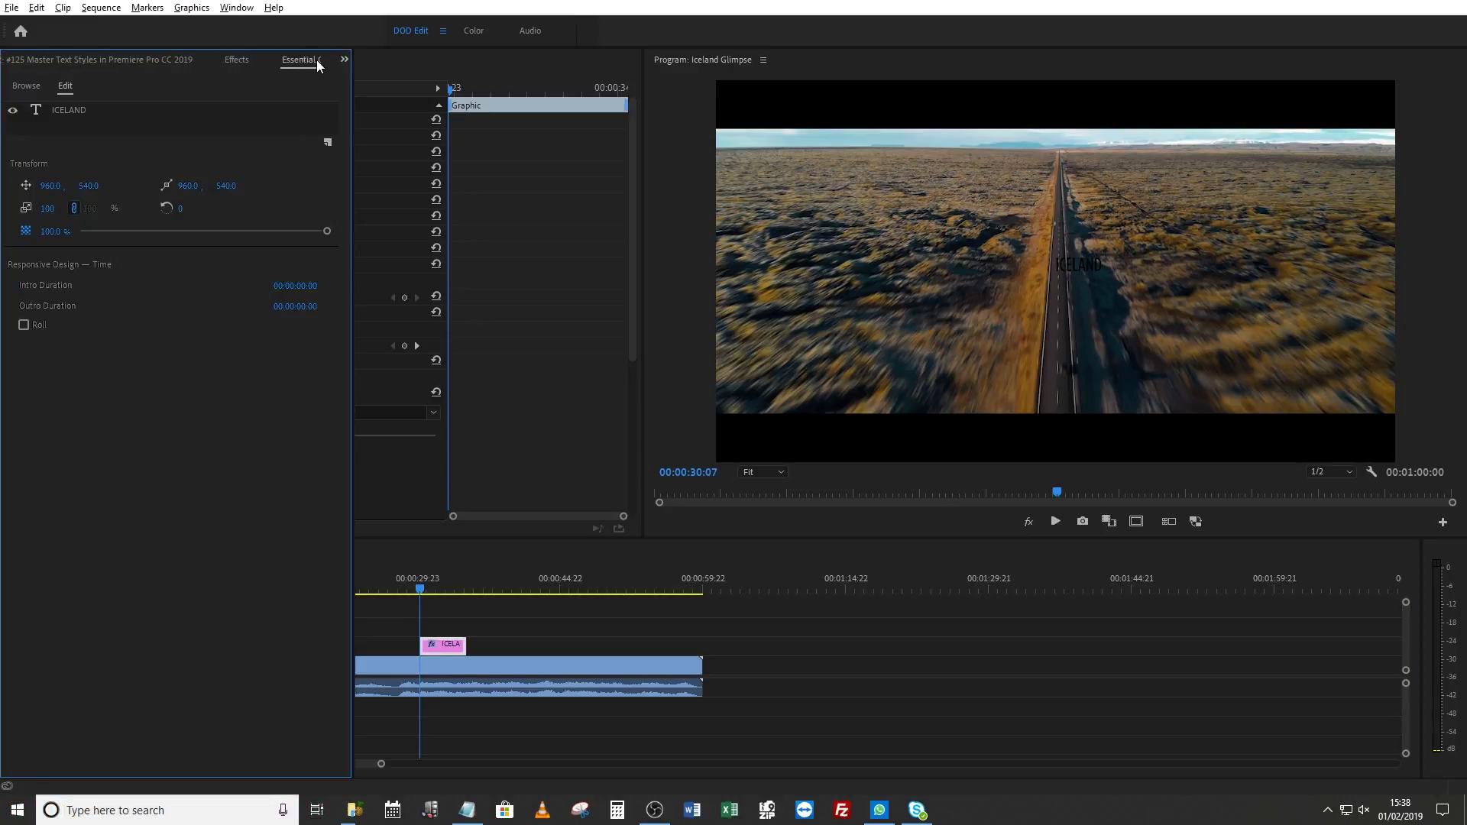
{"action": "left_click", "coordinate": [236, 7]}
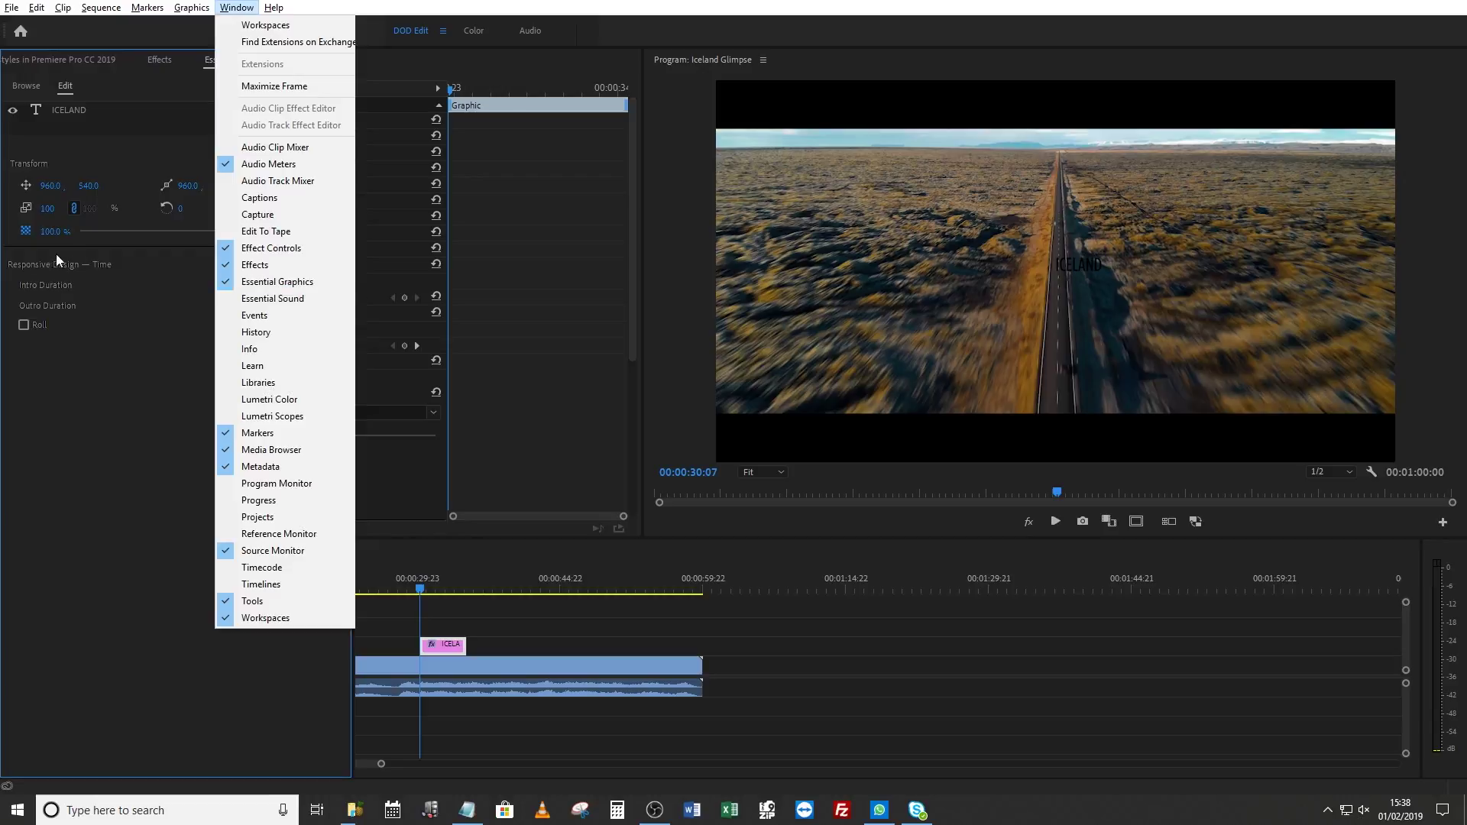
{"action": "left_click", "coordinate": [76, 210]}
{"action": "left_click", "coordinate": [76, 108]}
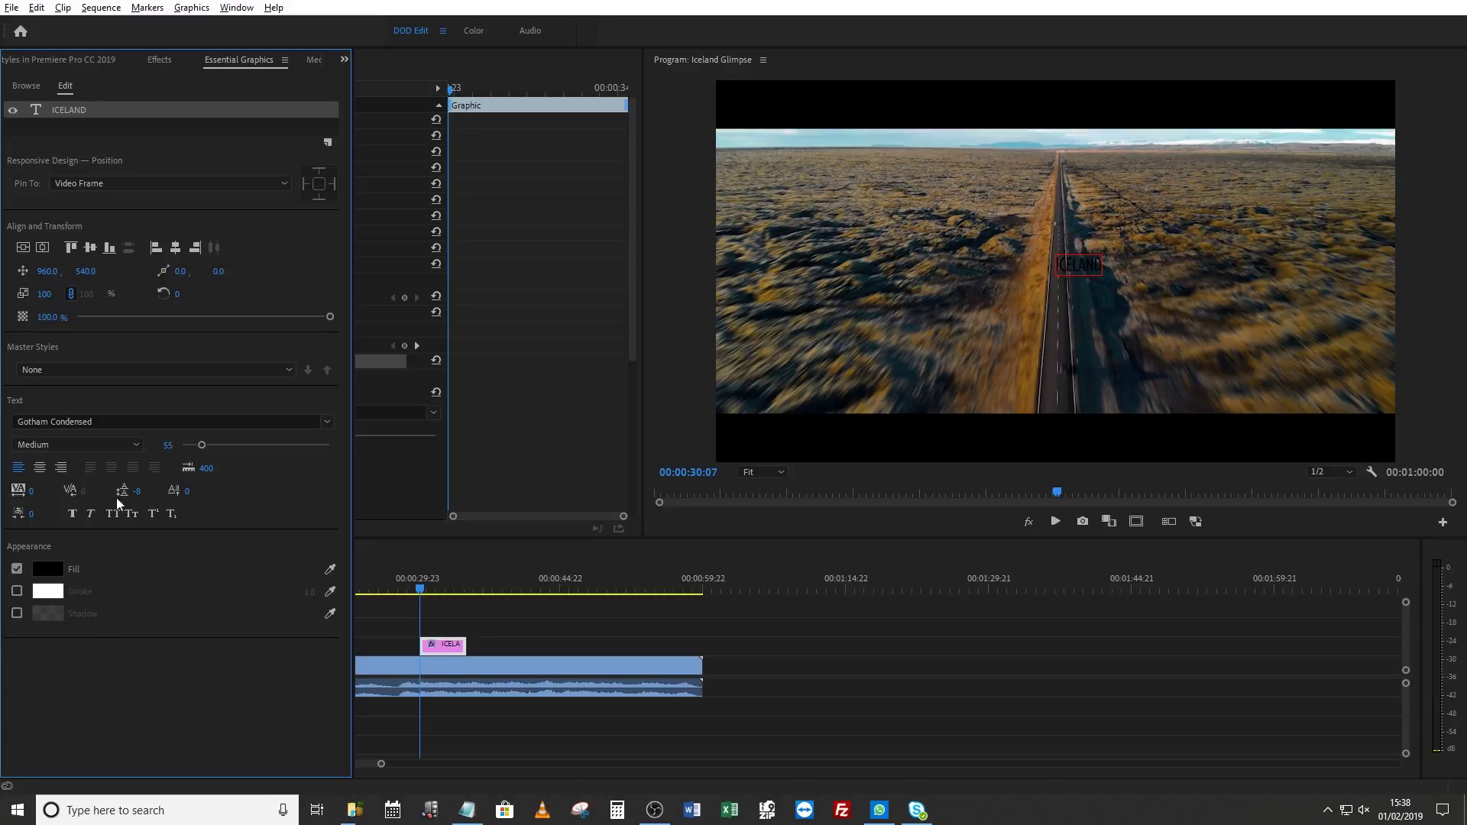
{"action": "left_click", "coordinate": [46, 569]}
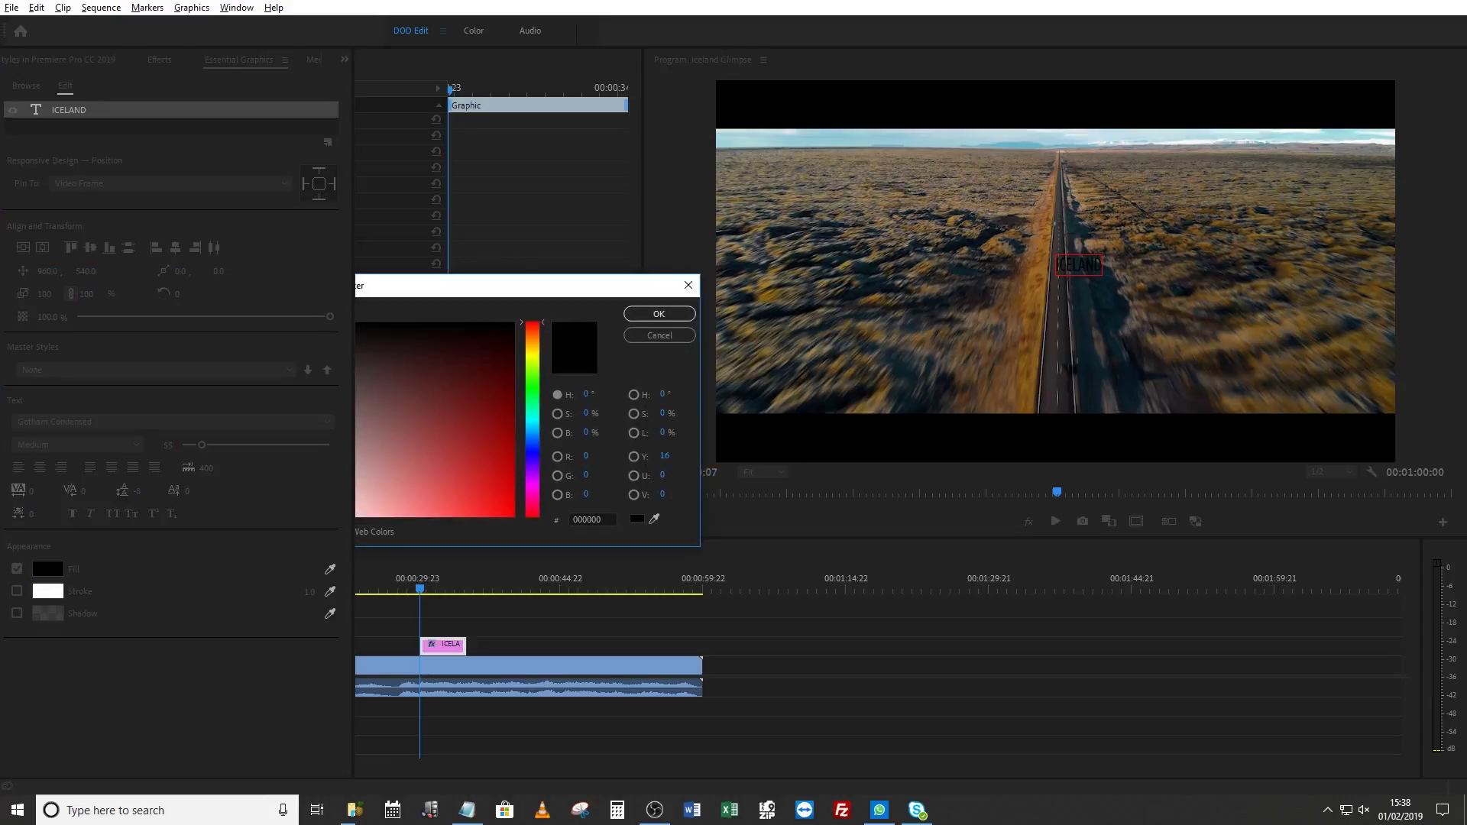
{"action": "left_click", "coordinate": [356, 516]}
{"action": "key", "text": "Return"}
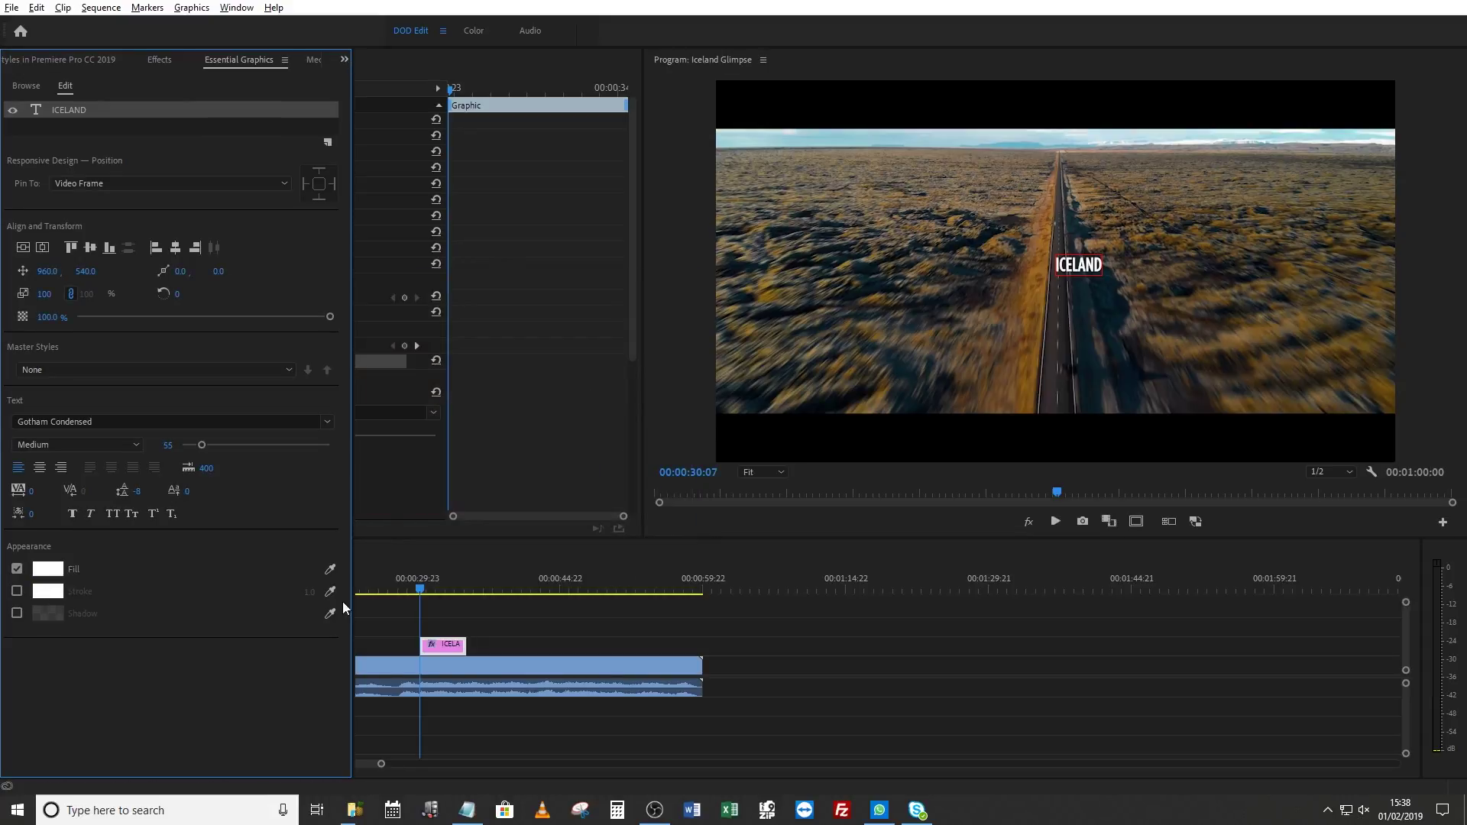
Set the title font to Sweet Hipster at size 300
{"action": "left_click", "coordinate": [108, 421]}
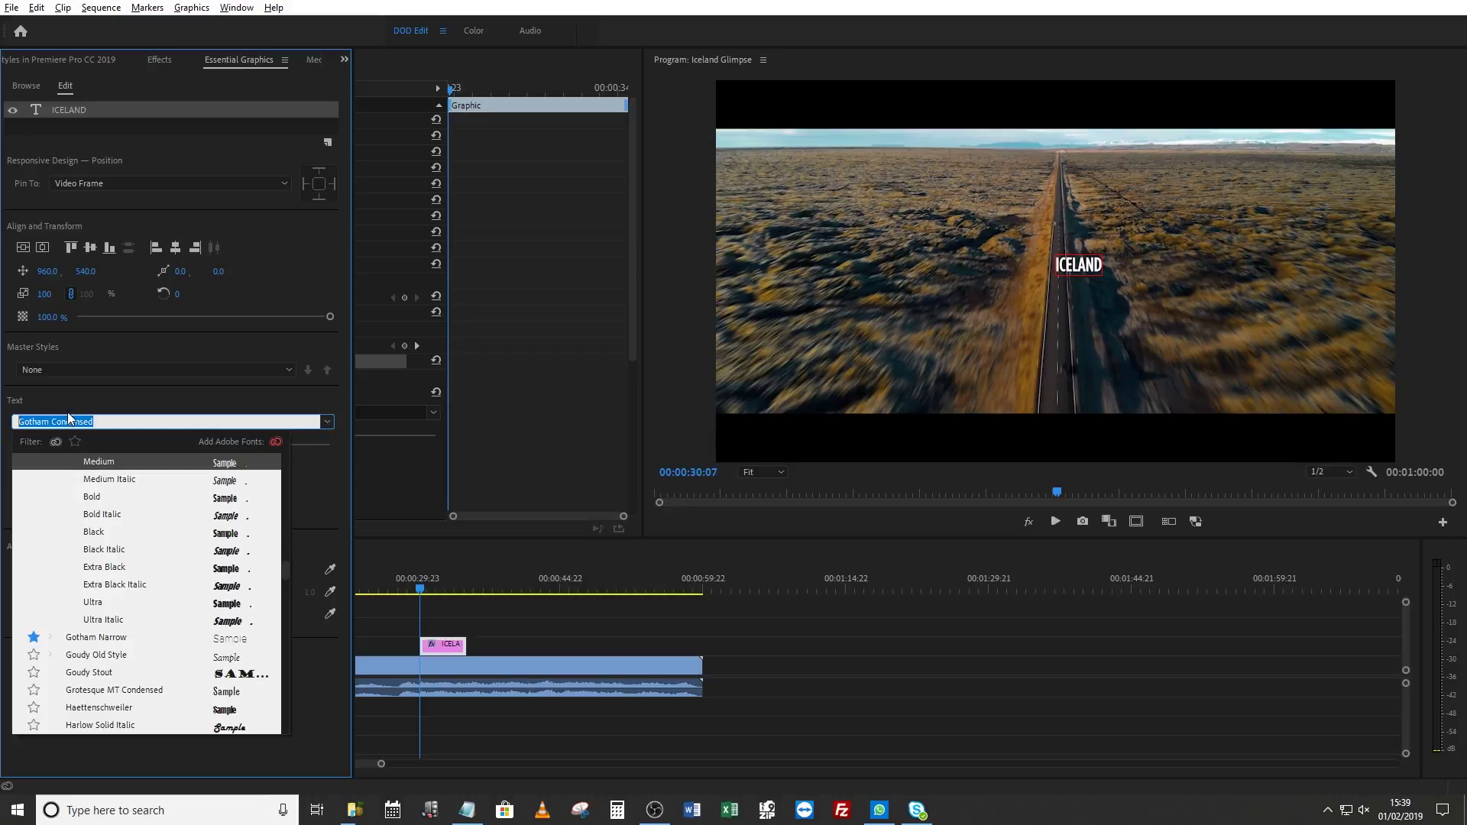
{"action": "type", "text": "hipst"}
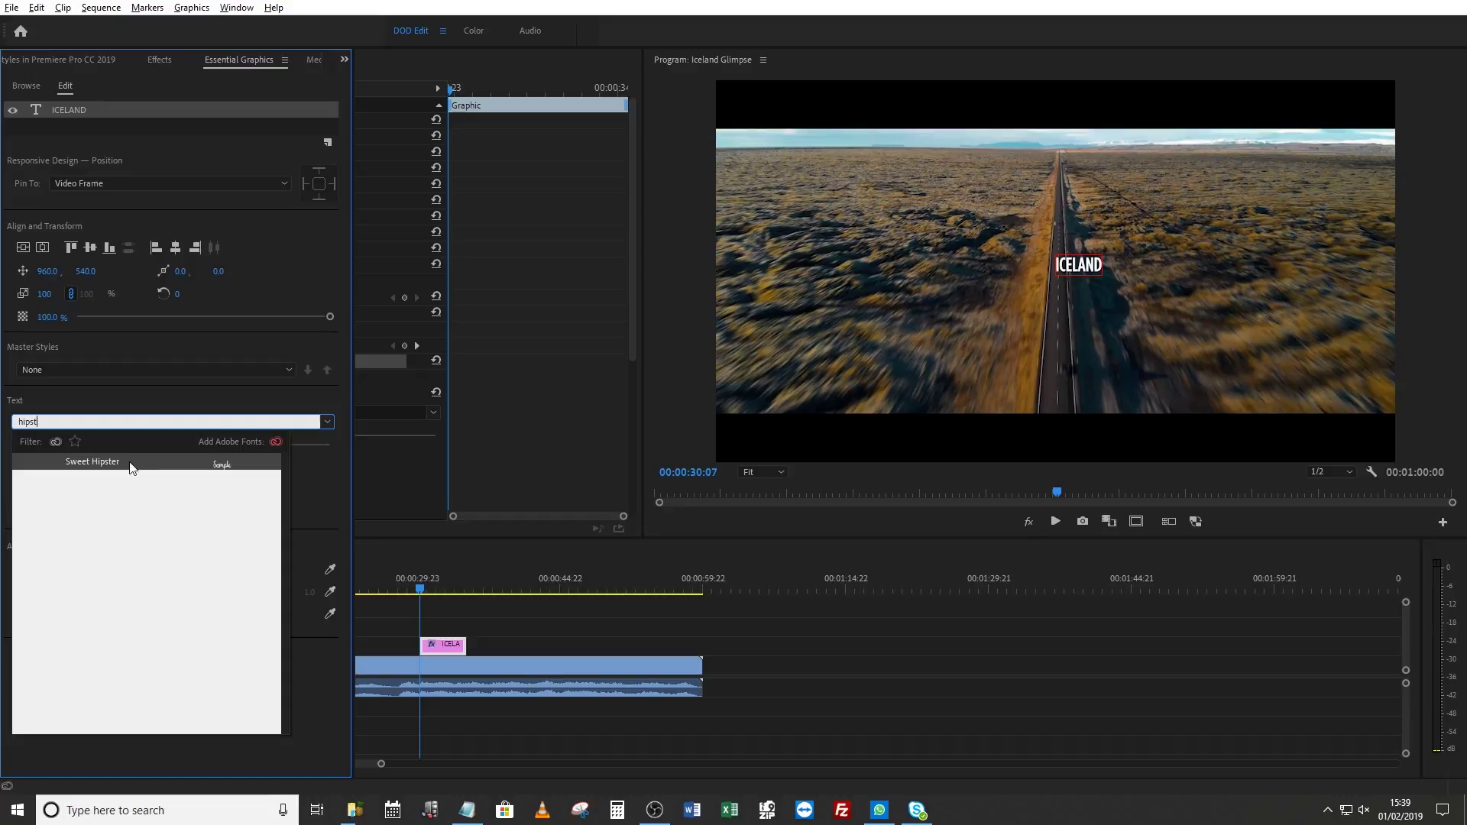
{"action": "left_click", "coordinate": [107, 462]}
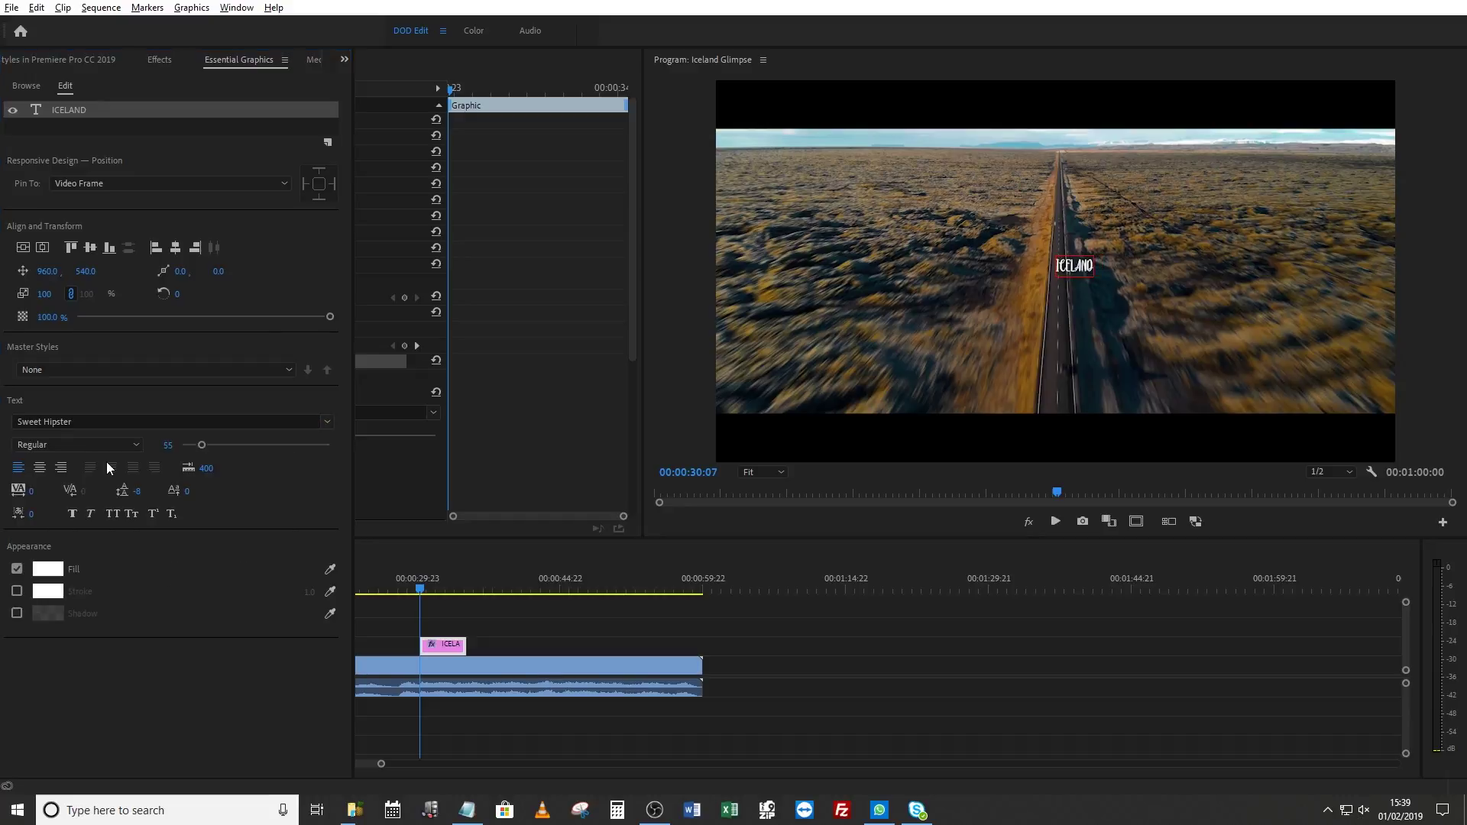
{"action": "left_click", "coordinate": [168, 446]}
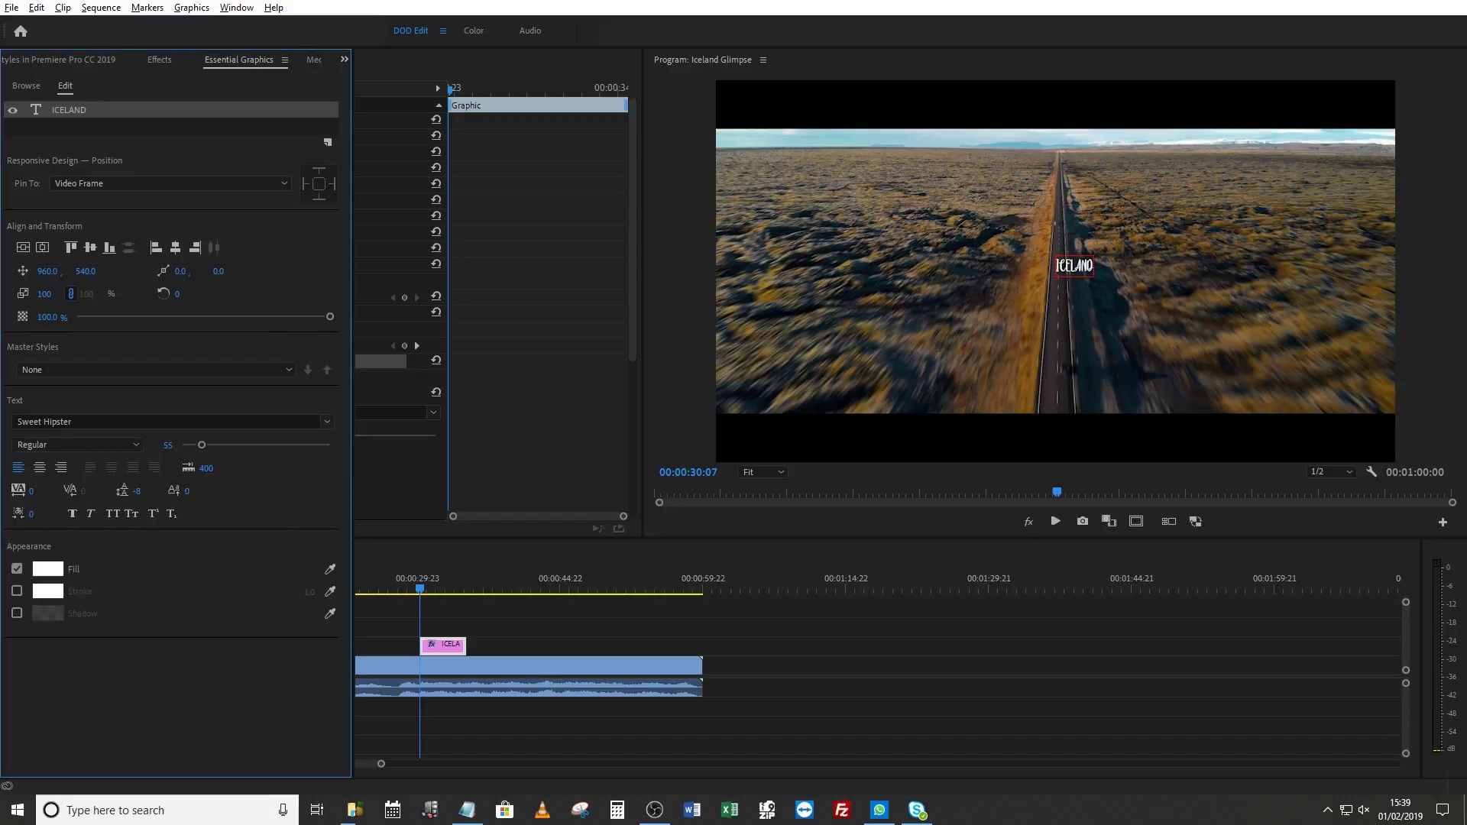
{"action": "mouse_move", "coordinate": [168, 446]}
{"action": "left_mouse_down"}
{"action": "mouse_move", "coordinate": [267, 446]}
{"action": "mouse_move", "coordinate": [156, 444]}
{"action": "left_mouse_up"}
{"action": "left_click", "coordinate": [160, 445]}
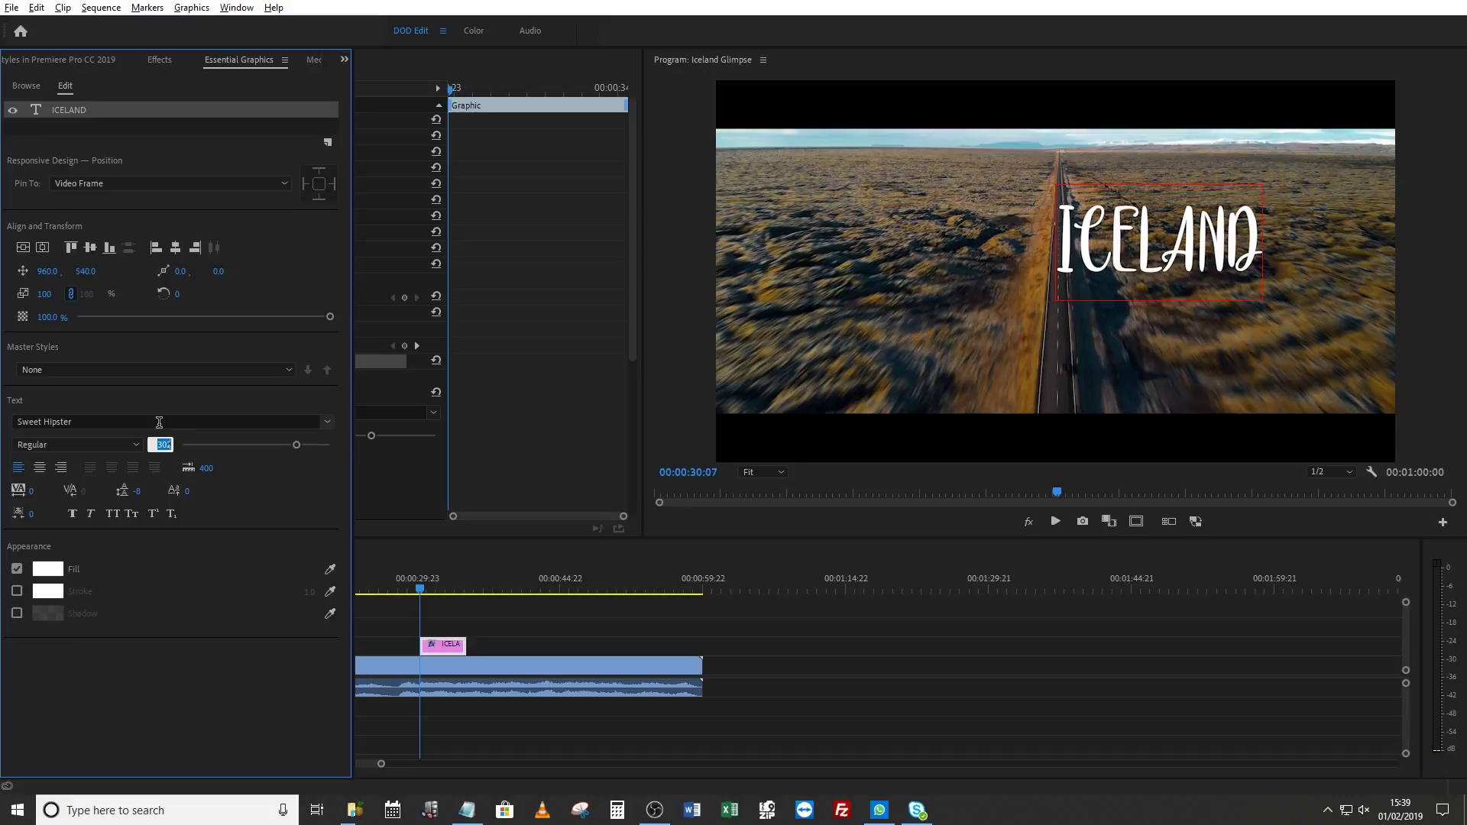
{"action": "type", "text": "300"}
{"action": "key", "text": "Return"}
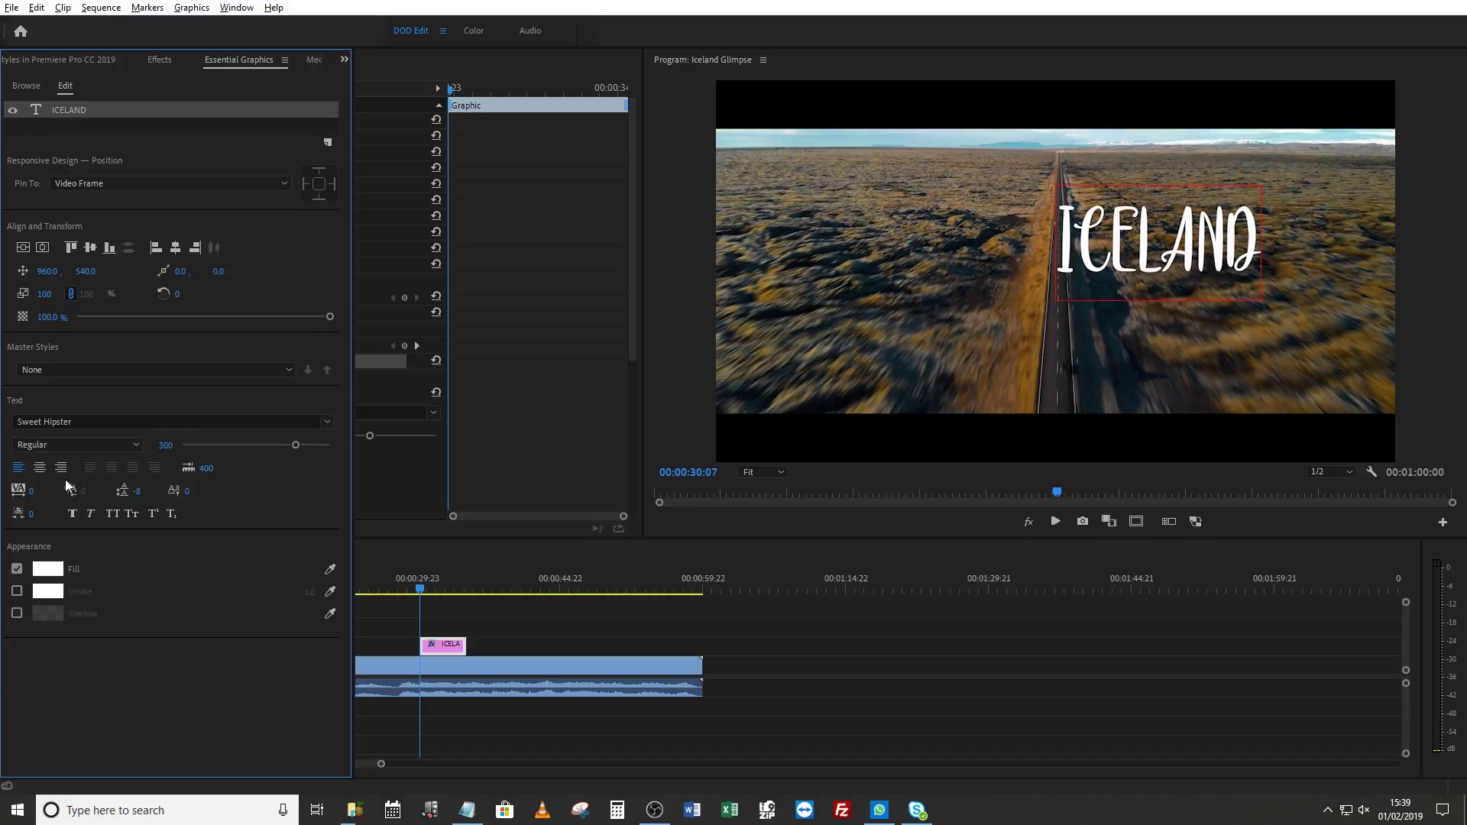
Centre-align the text and centre the title horizontally and vertically in the frame
{"action": "left_click", "coordinate": [34, 470]}
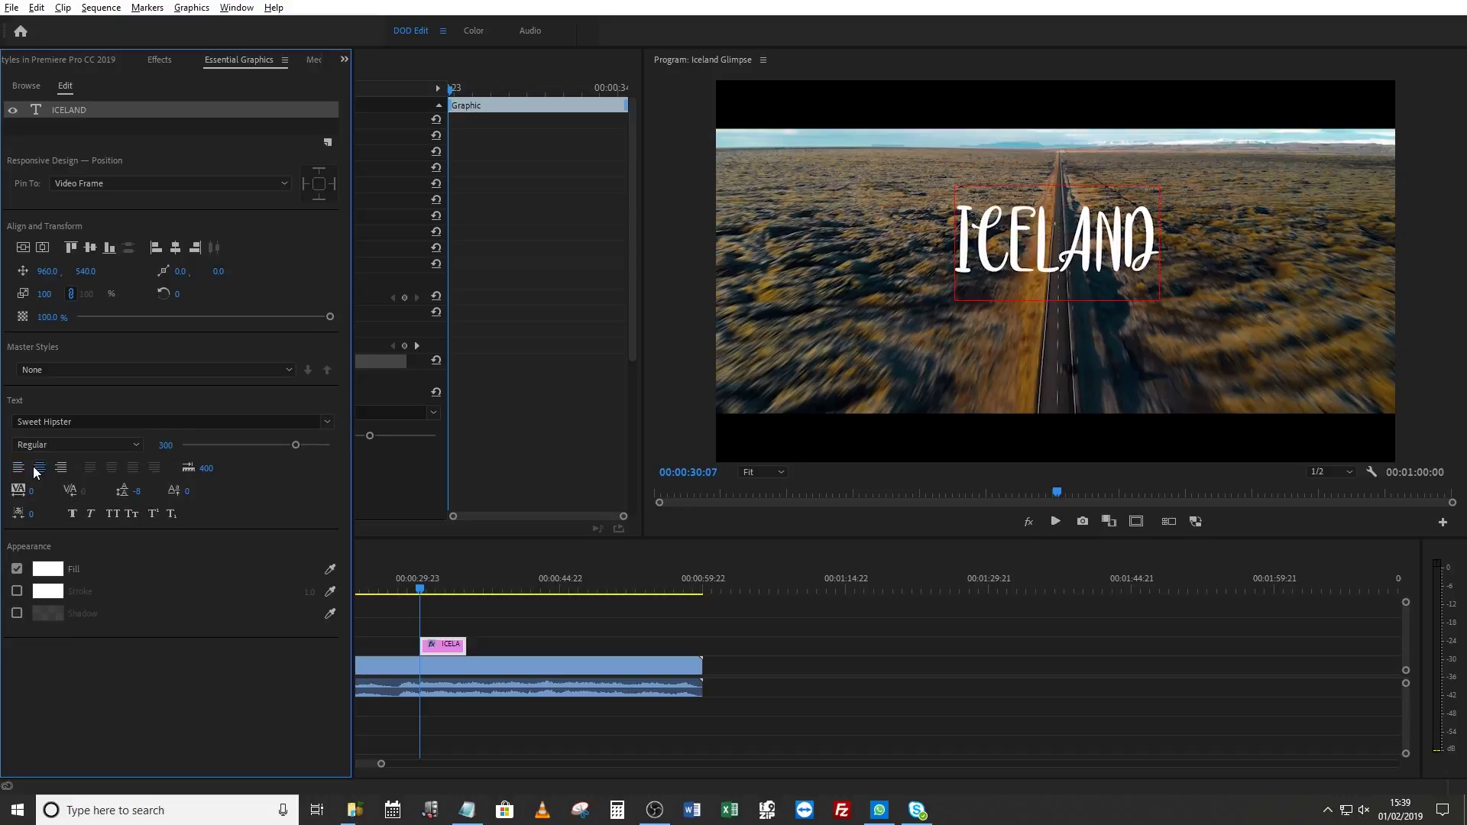
{"action": "left_click", "coordinate": [42, 247]}
{"action": "left_click", "coordinate": [23, 246]}
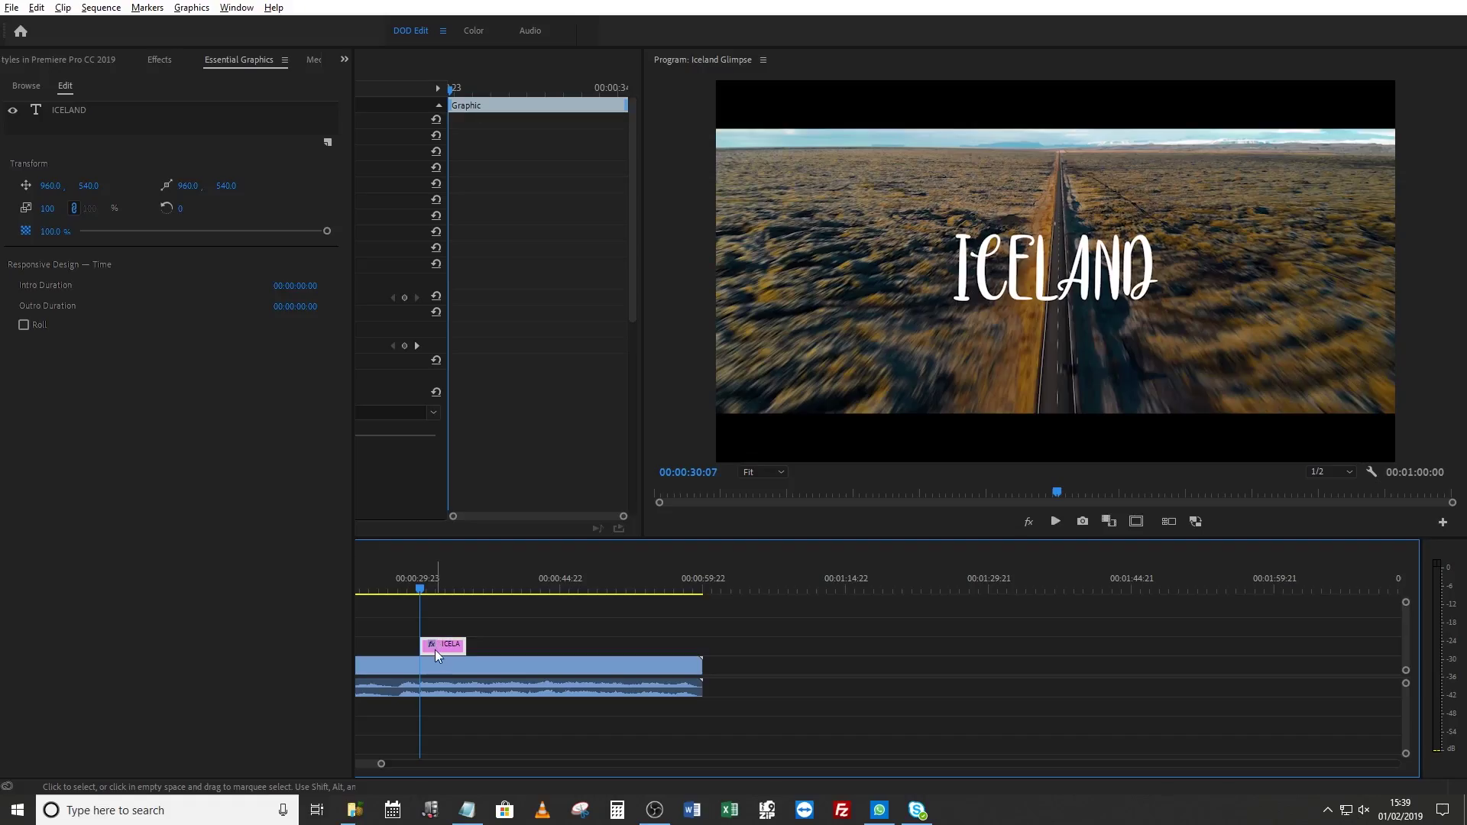
Alt-drag the ICELAND graphic clip from V2 up onto V3 to duplicate it
{"action": "left_click_drag", "start_coordinate": [434, 650], "coordinate": [437, 620]}
Make the copied title smaller Gotham Book text and move it below the main title
{"action": "left_click", "coordinate": [80, 110]}
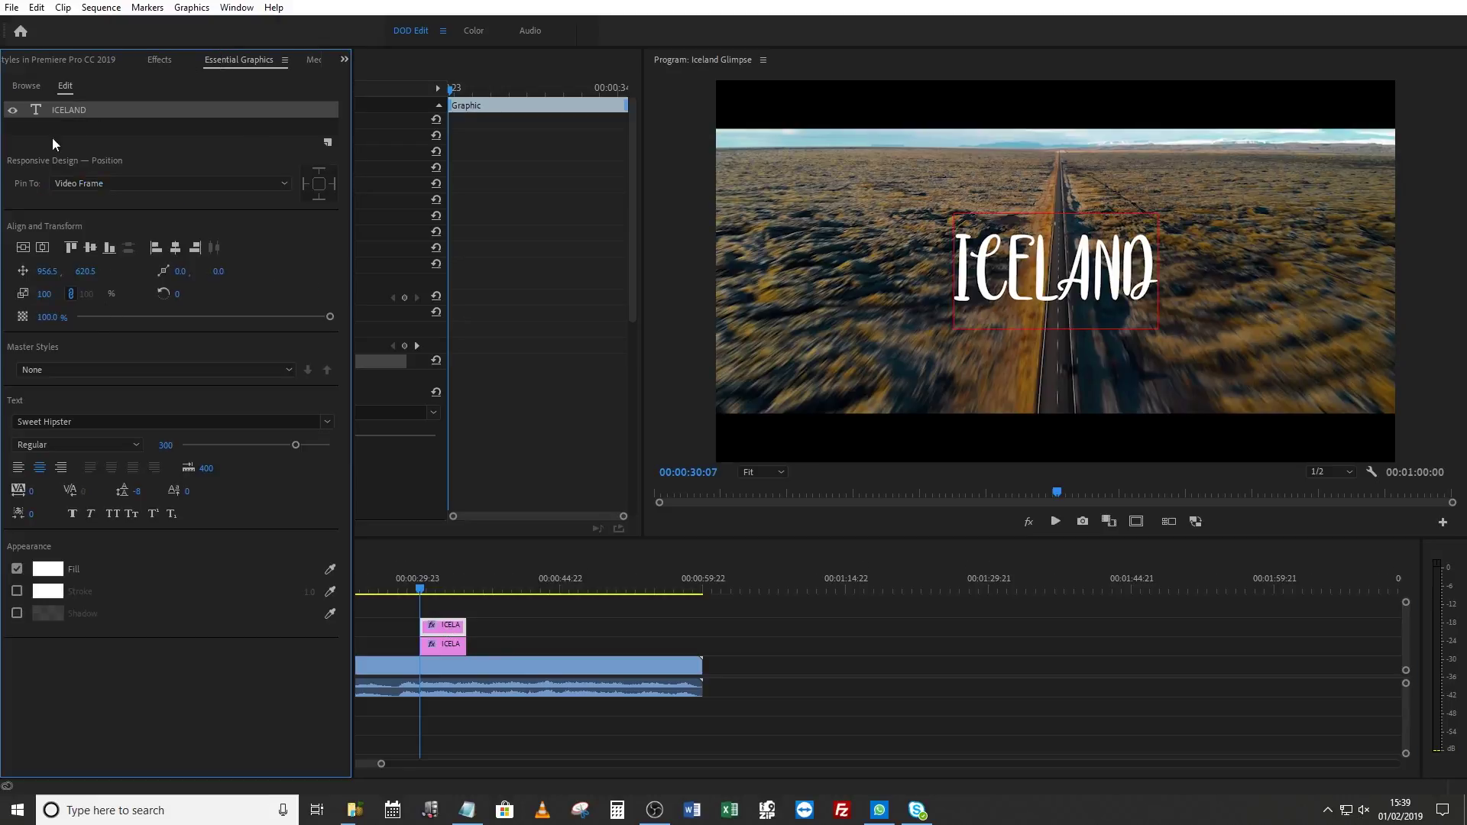
{"action": "left_click", "coordinate": [83, 421]}
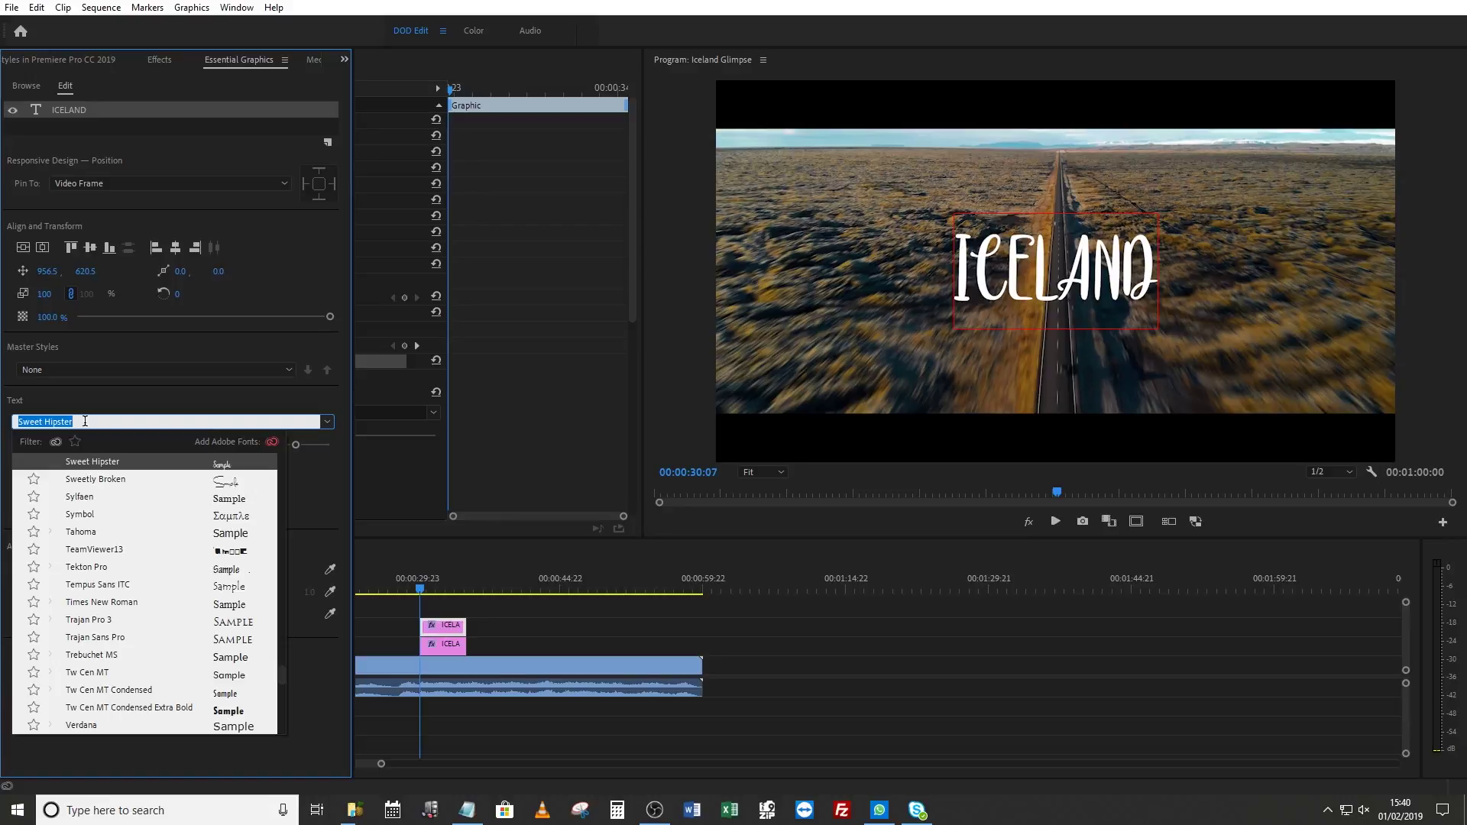
{"action": "type", "text": "gotham"}
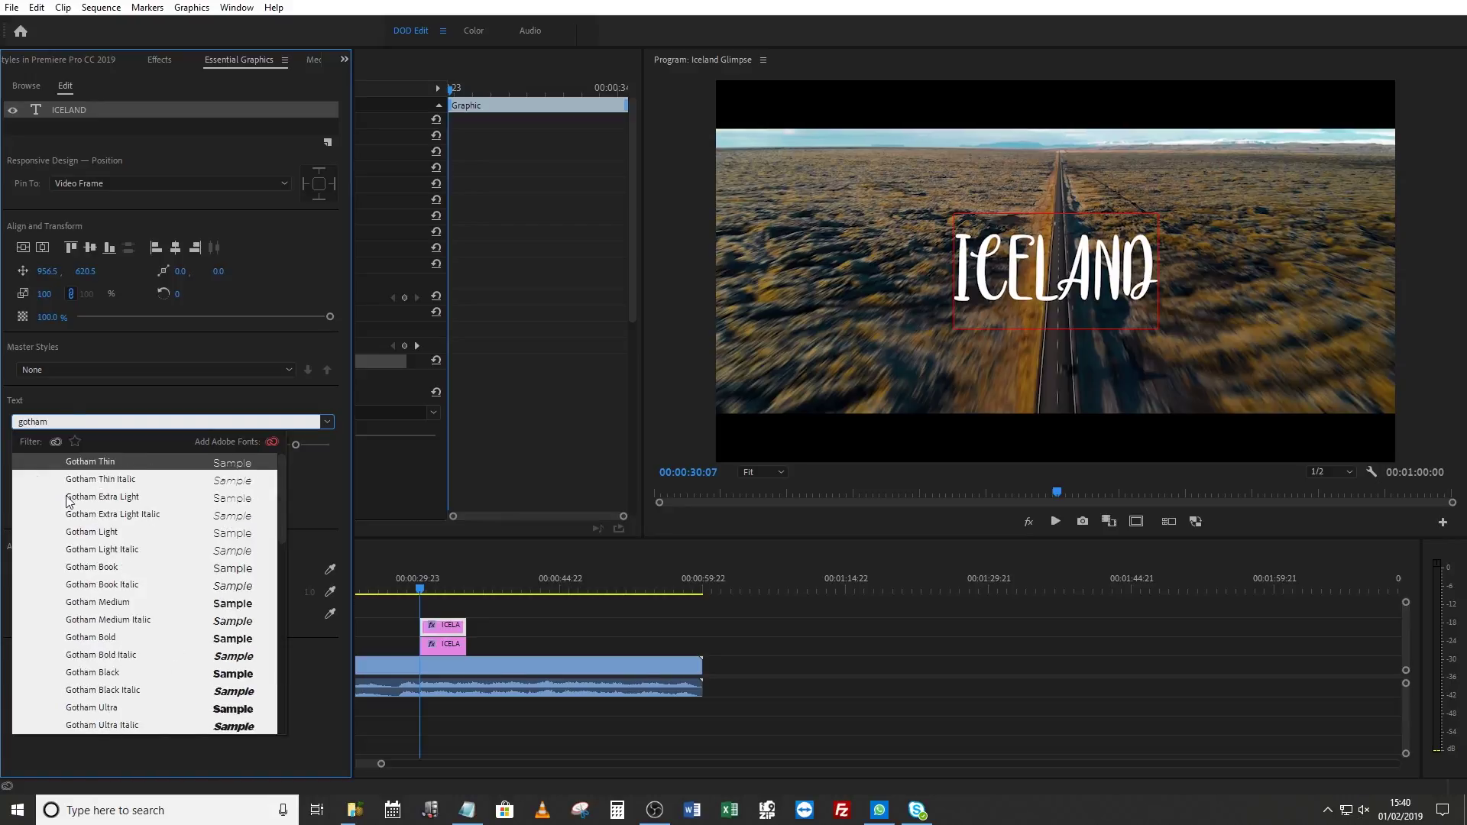
{"action": "left_click", "coordinate": [102, 566]}
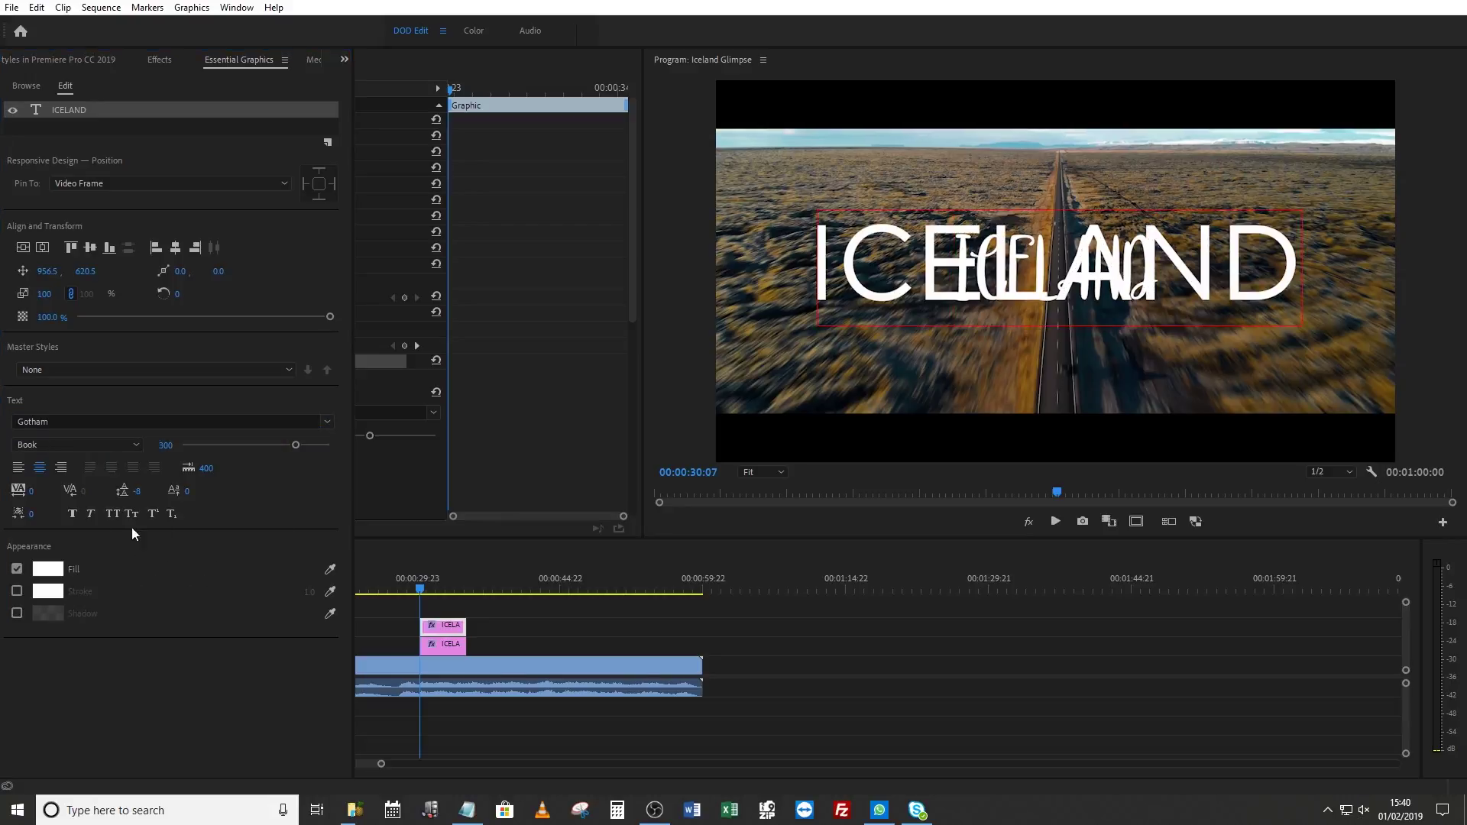
{"action": "left_click_drag", "start_coordinate": [166, 445], "coordinate": [3, 445]}
{"action": "left_click_drag", "start_coordinate": [86, 271], "coordinate": [118, 271]}
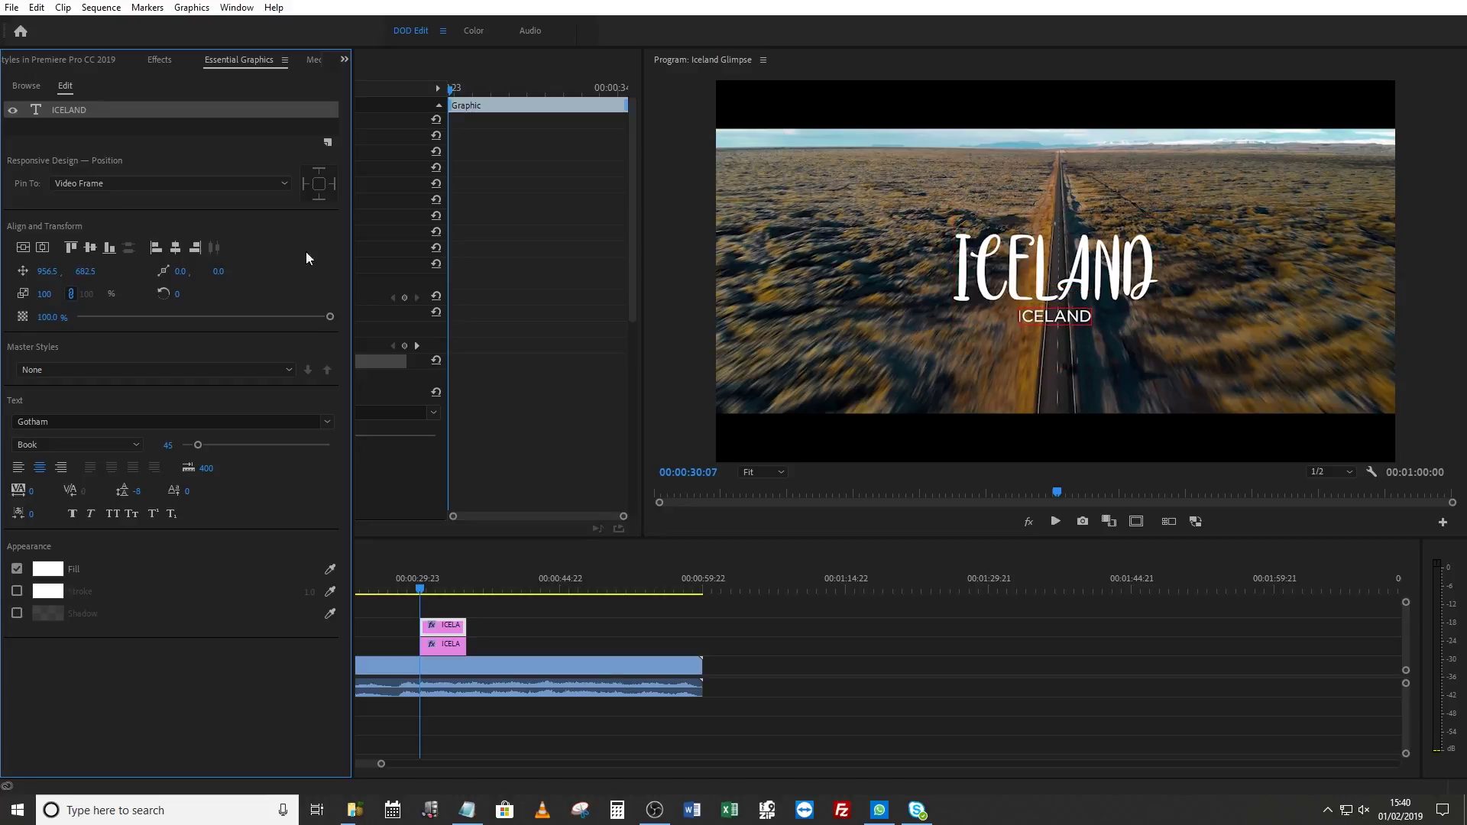
Replace the small ICELAND text with THE LAND OF FIRE AND ICE
{"action": "left_click", "coordinate": [1052, 316]}
{"action": "double_click", "coordinate": [1053, 315]}
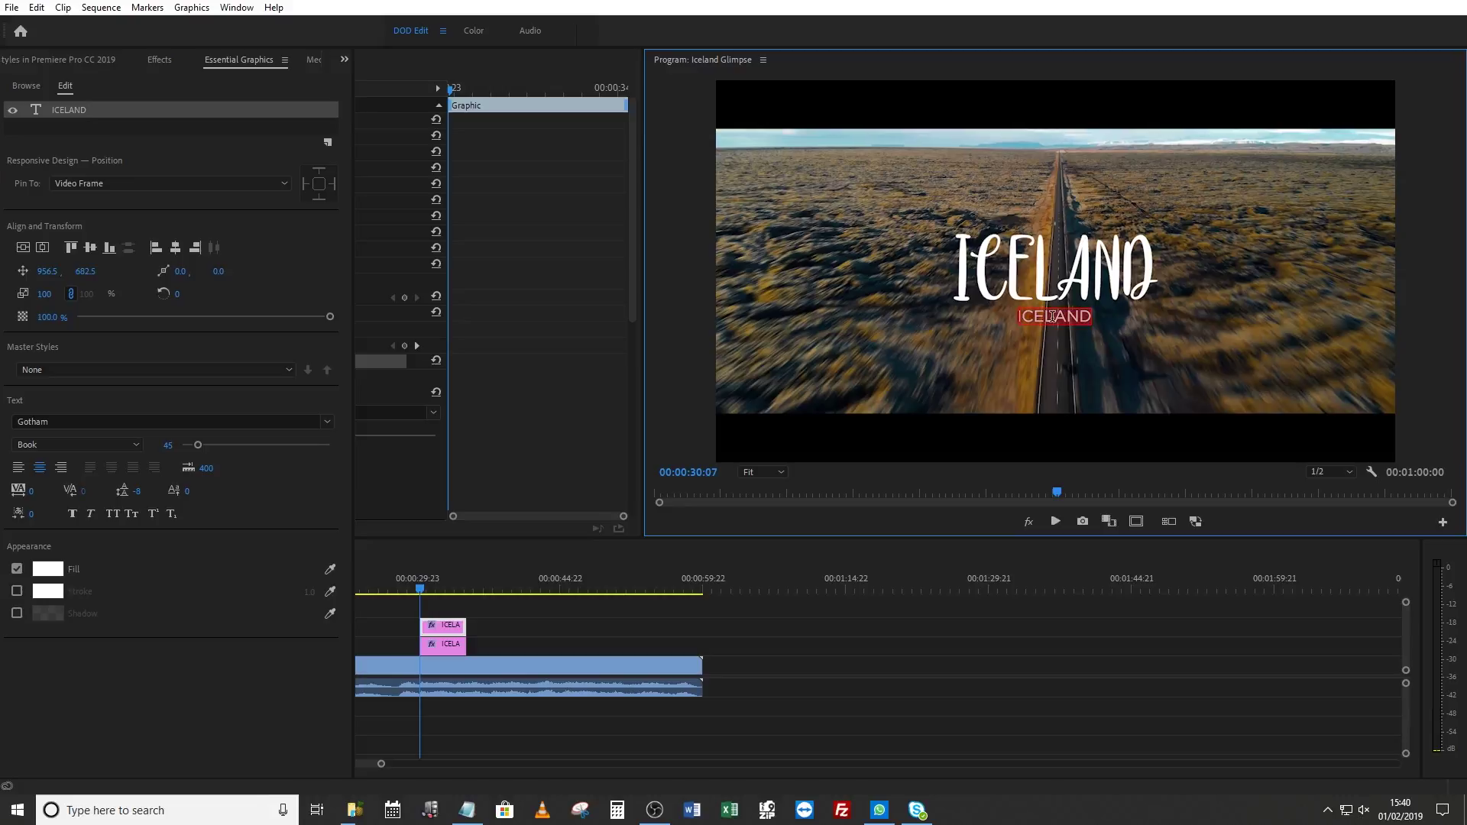
{"action": "type", "text": "THE LAND OF FIRE"}
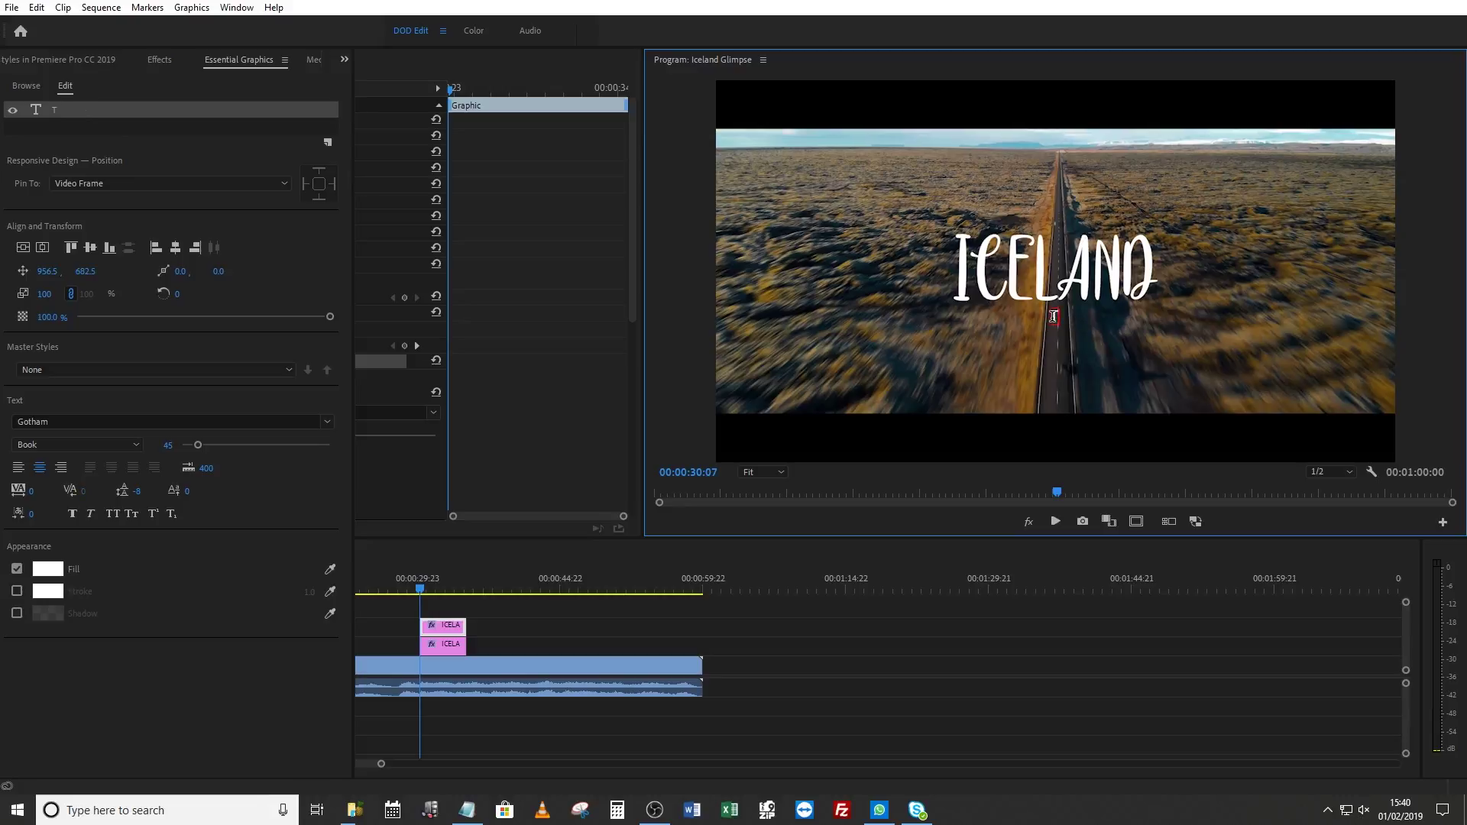
{"action": "type", "text": " AND ICE"}
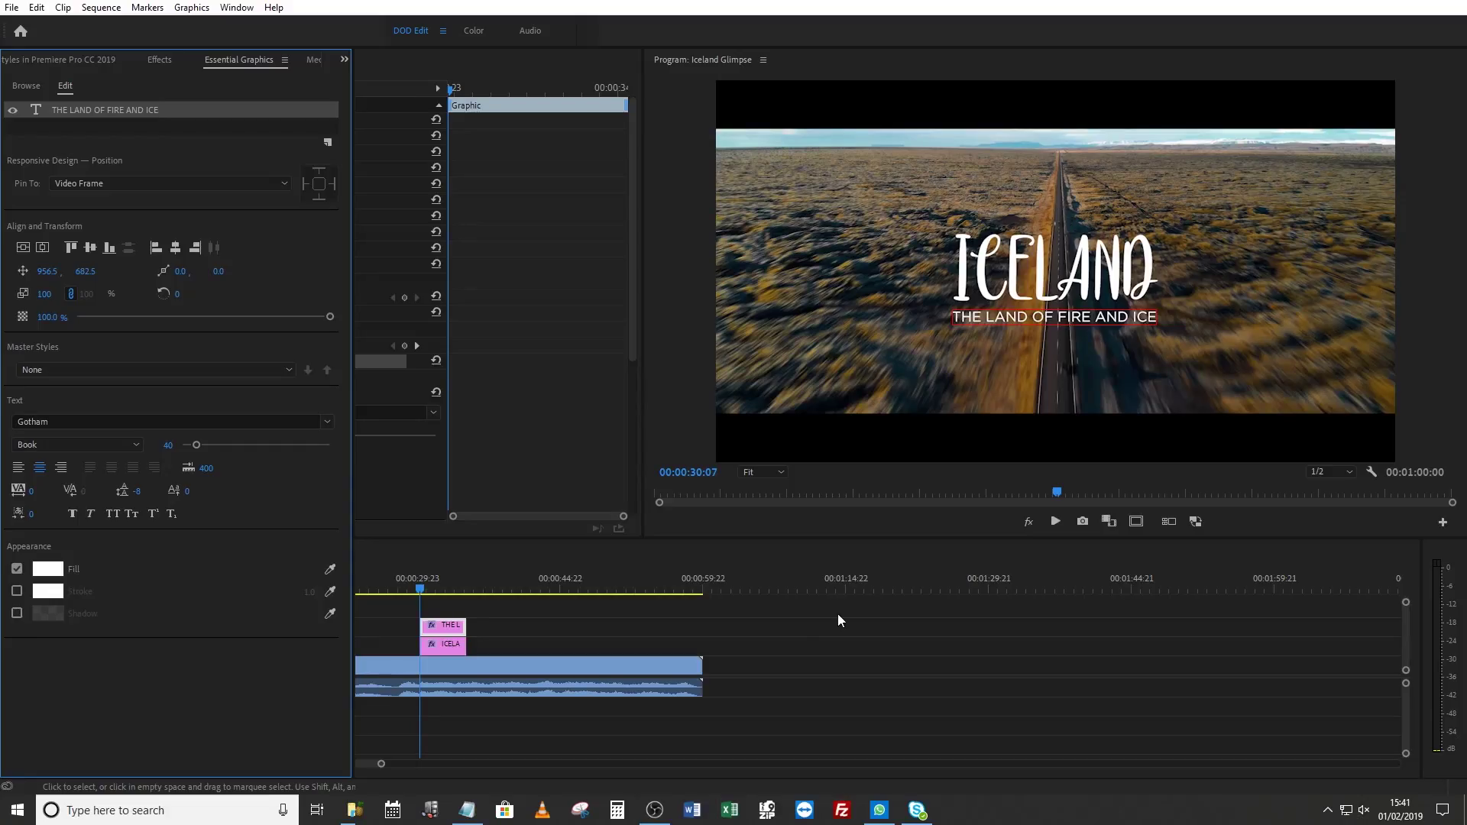
Extend the title clip's end by about five seconds, then go to the copy near 40 seconds
{"action": "left_click", "coordinate": [800, 645]}
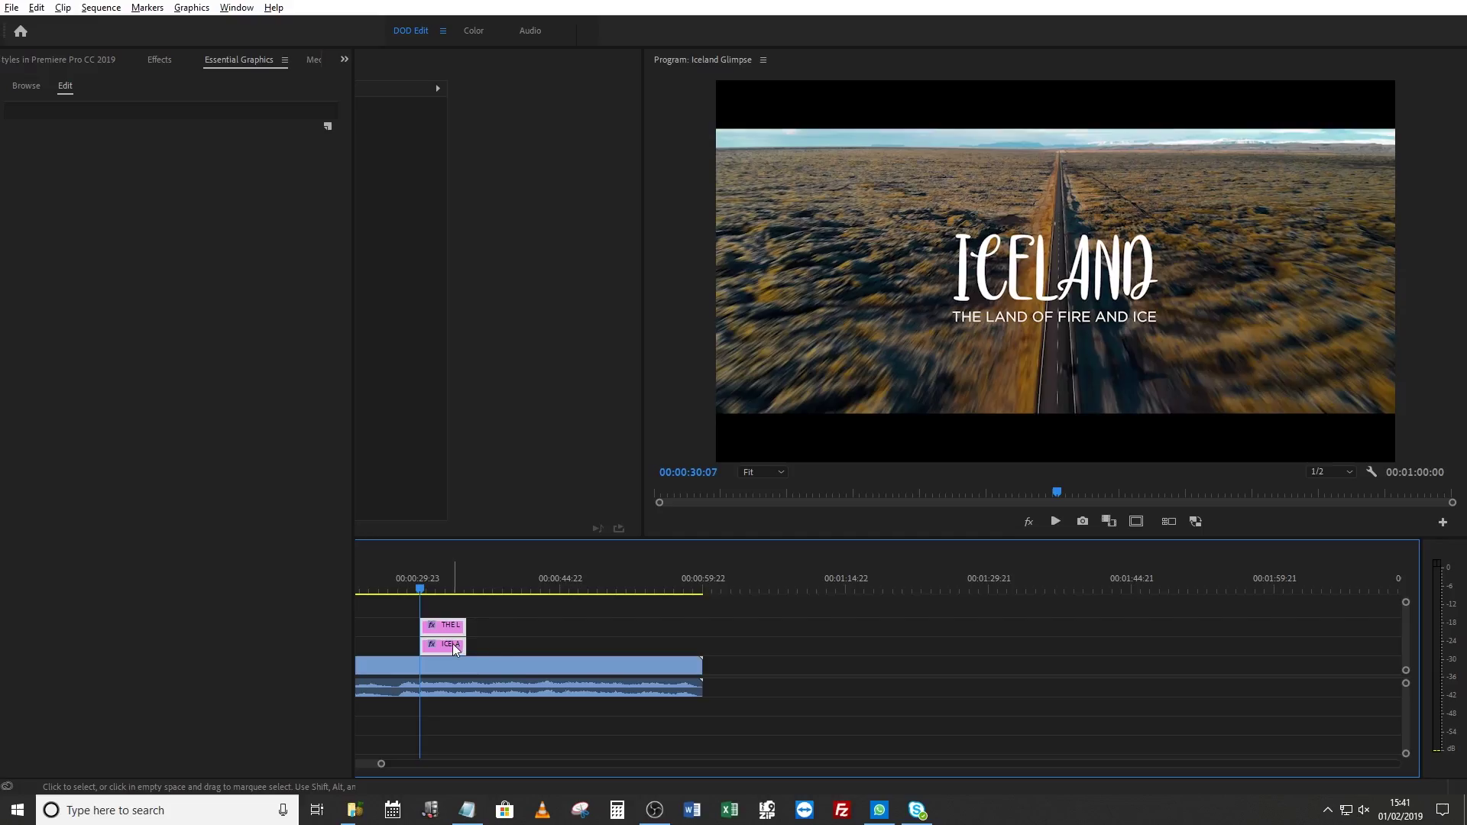
{"action": "left_click_drag", "start_coordinate": [465, 643], "coordinate": [520, 644]}
{"action": "left_click", "coordinate": [517, 581]}
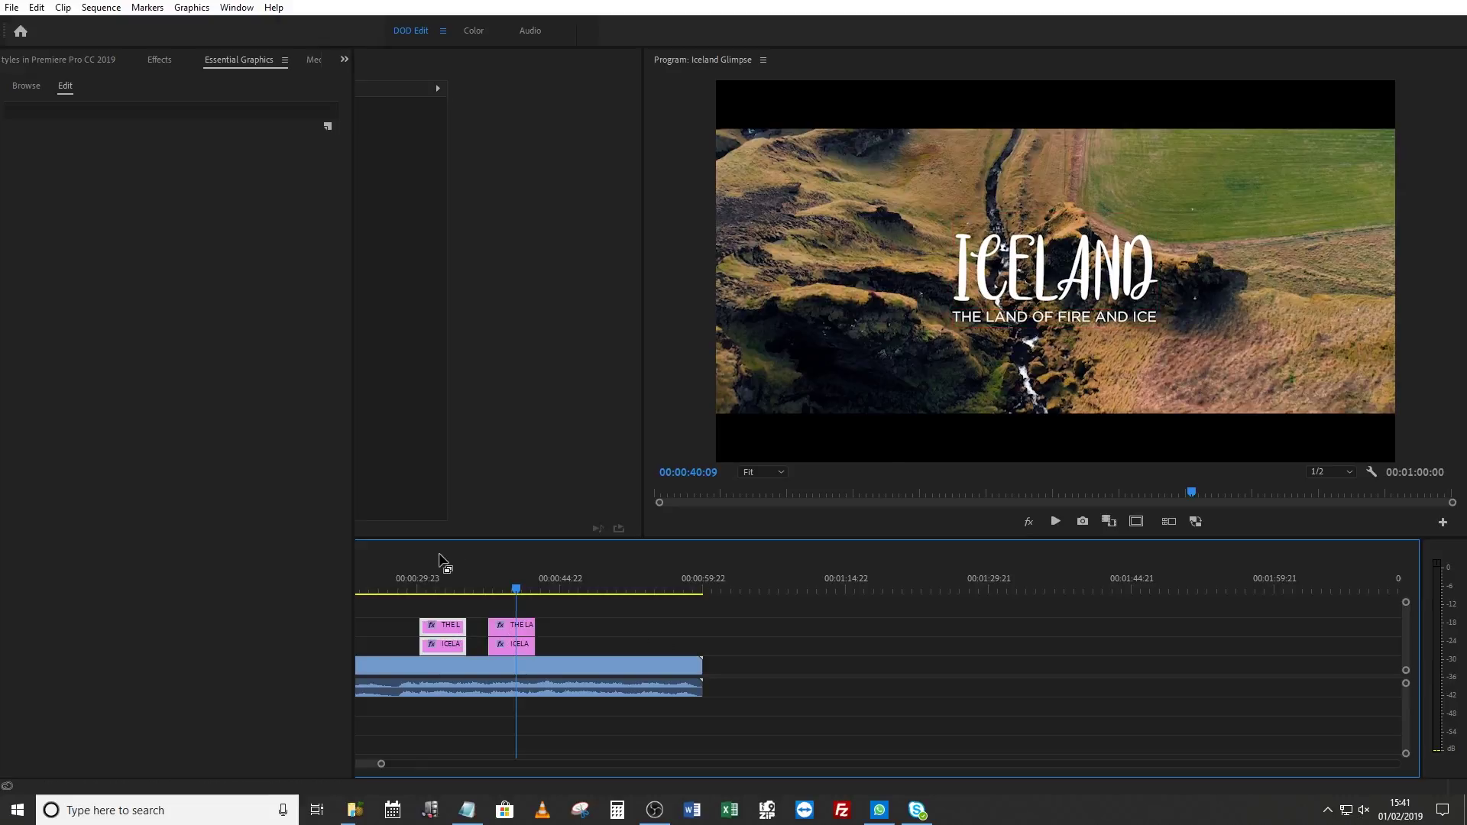
Change the first ICELAND title's font to sign-handwritng
{"action": "left_click", "coordinate": [445, 592]}
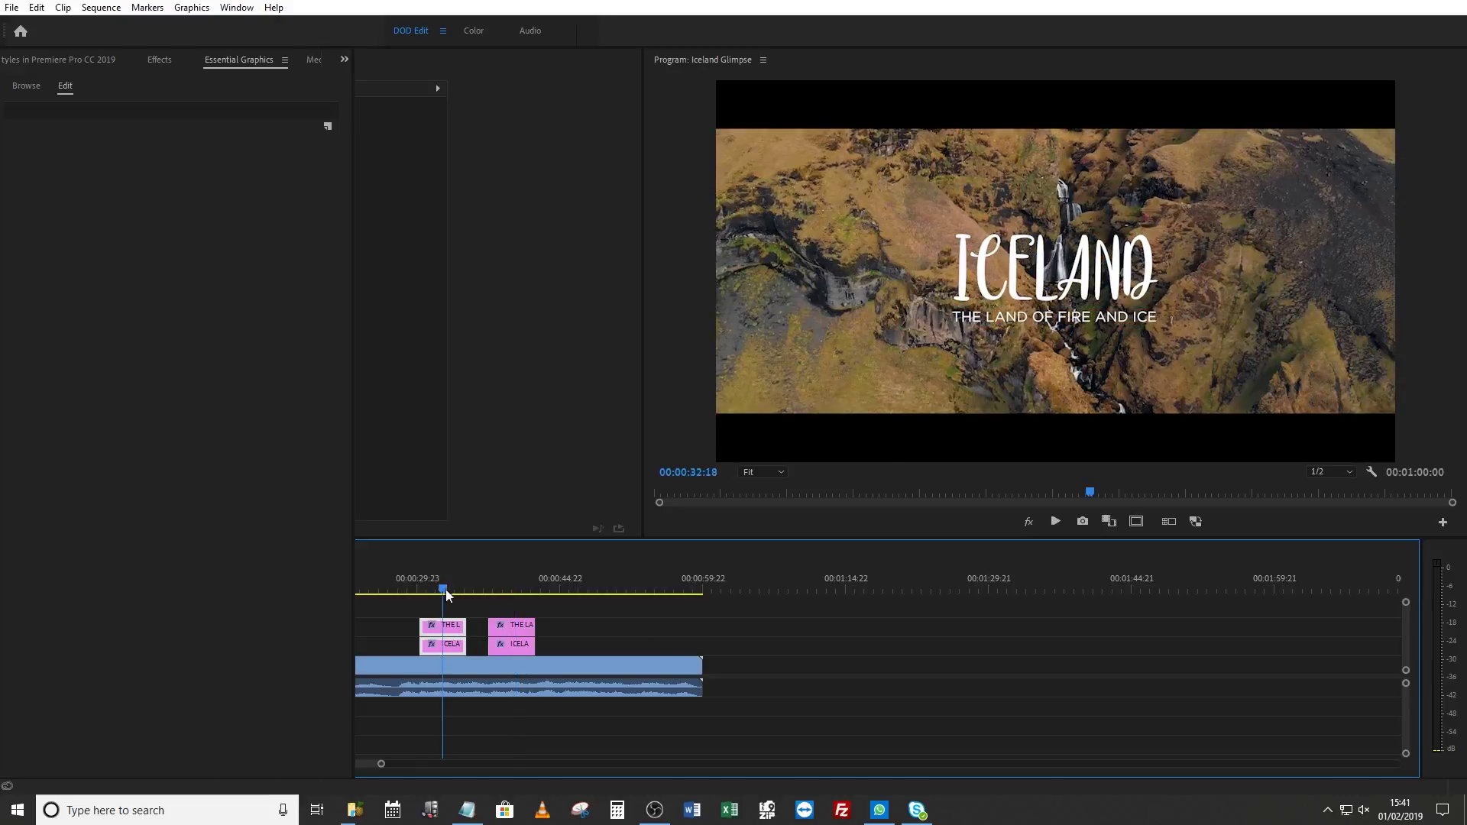
{"action": "left_click", "coordinate": [451, 647]}
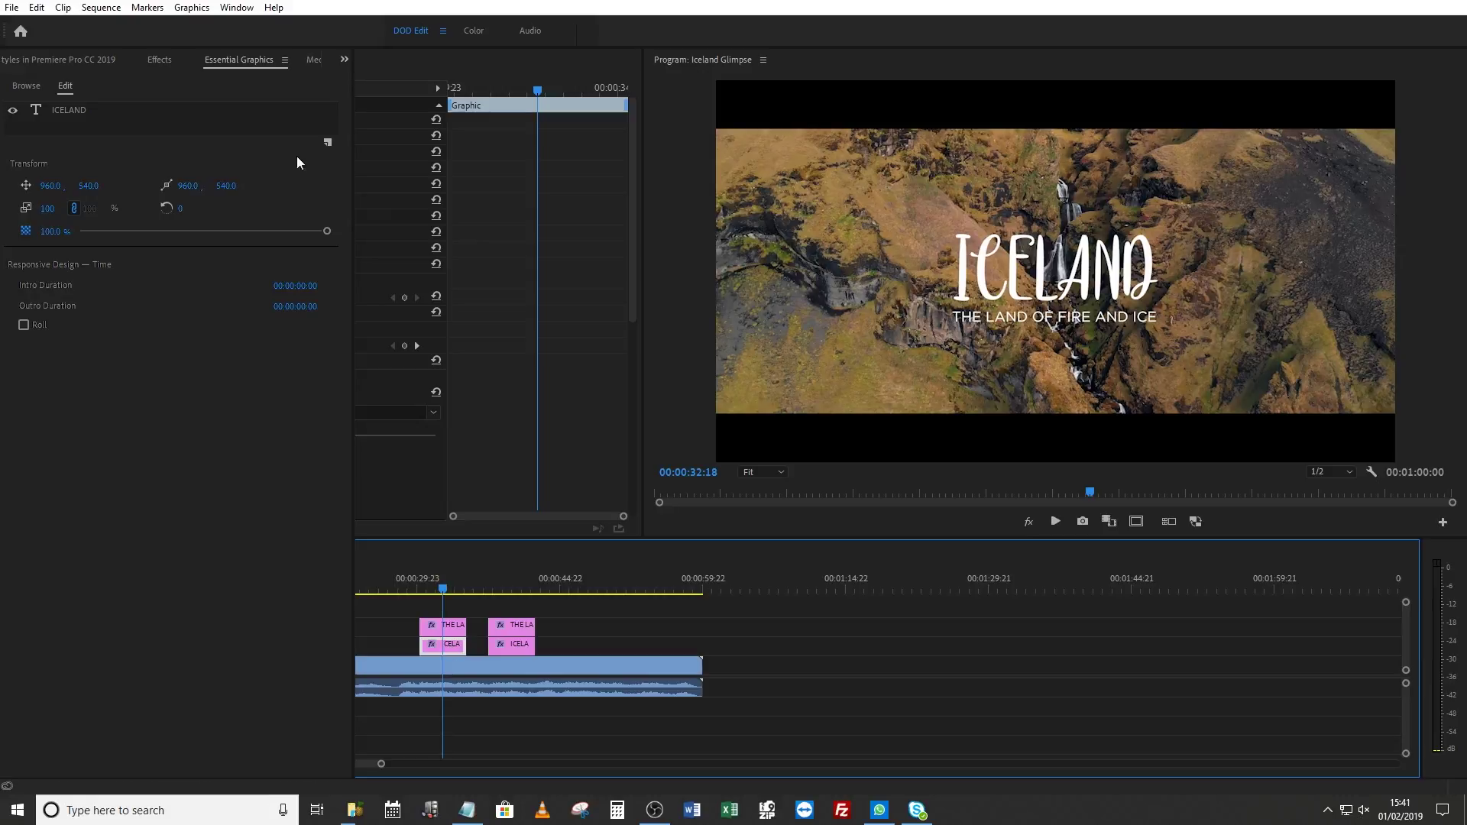
{"action": "left_click", "coordinate": [75, 111]}
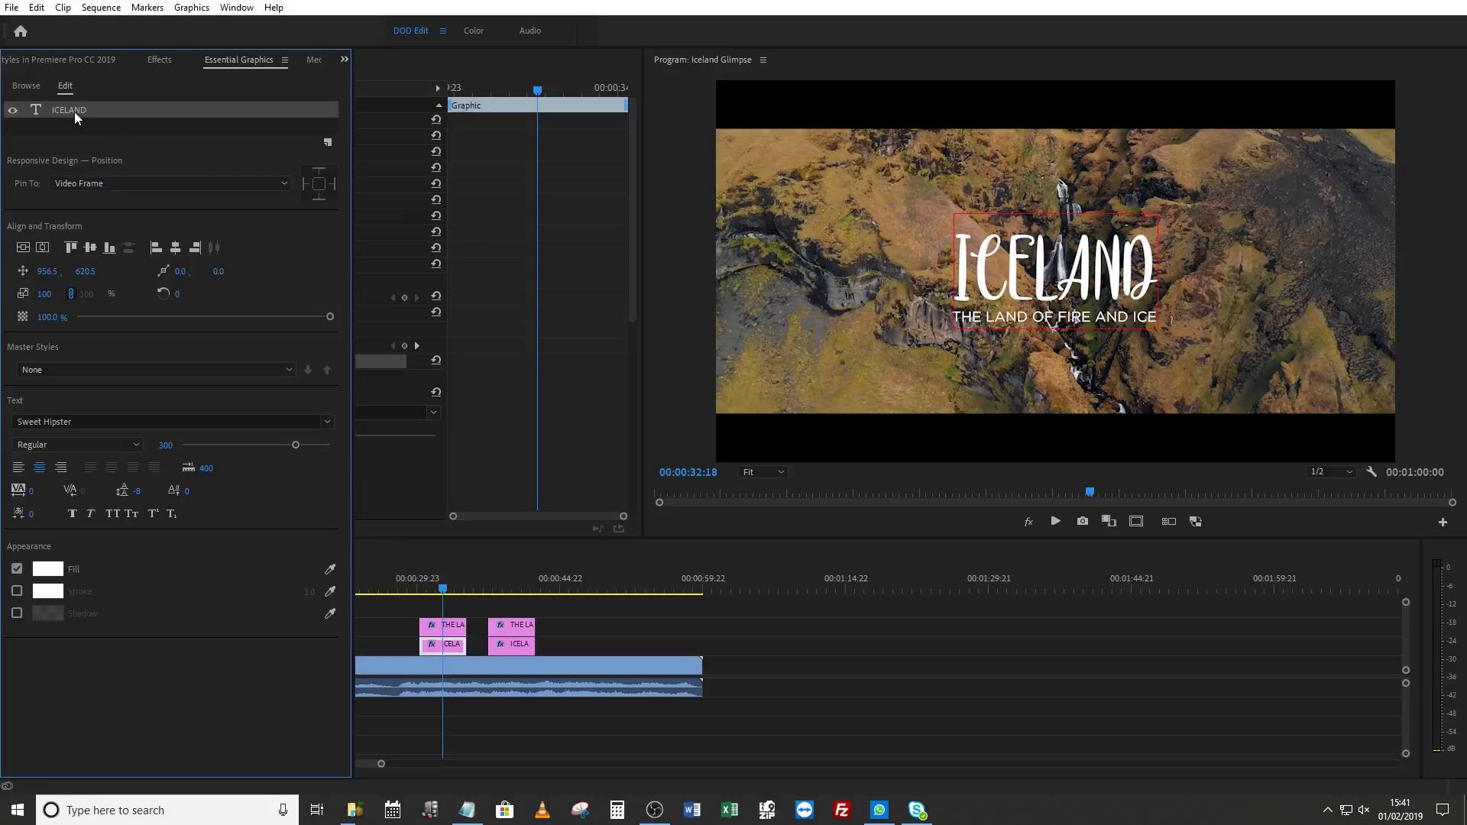
{"action": "left_click", "coordinate": [116, 423]}
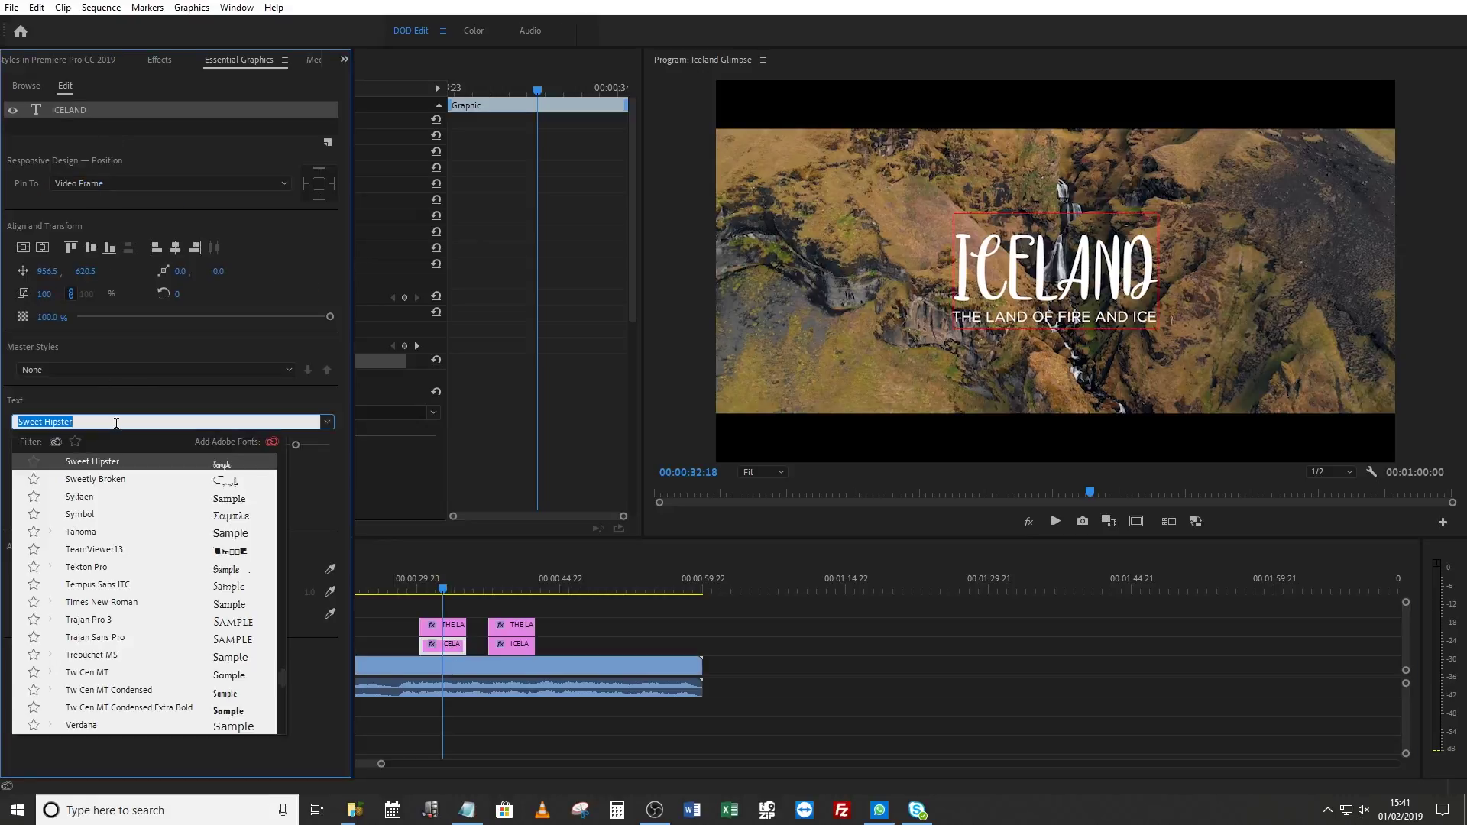
{"action": "type", "text": "hand"}
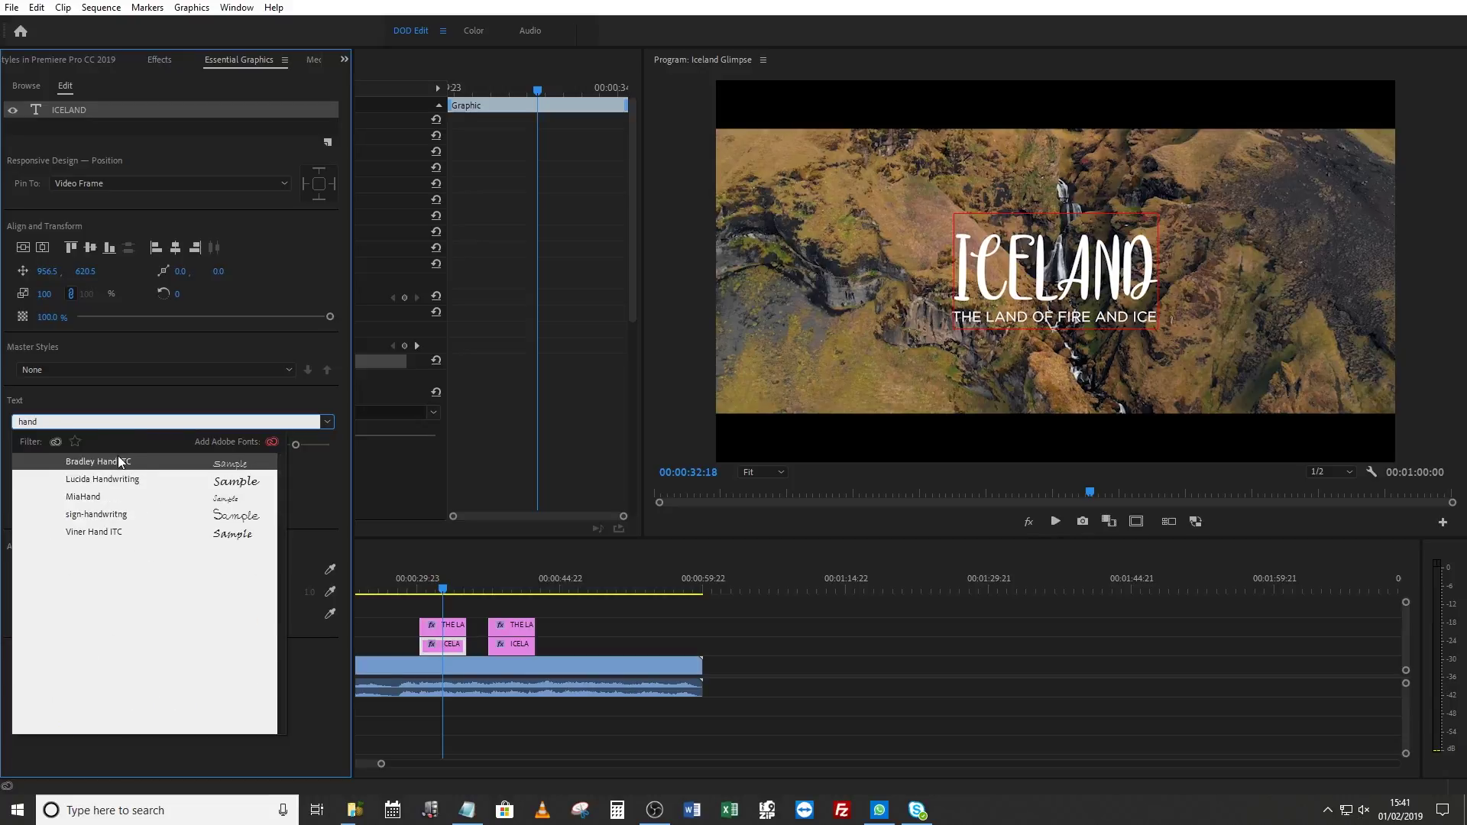
{"action": "left_click", "coordinate": [98, 517]}
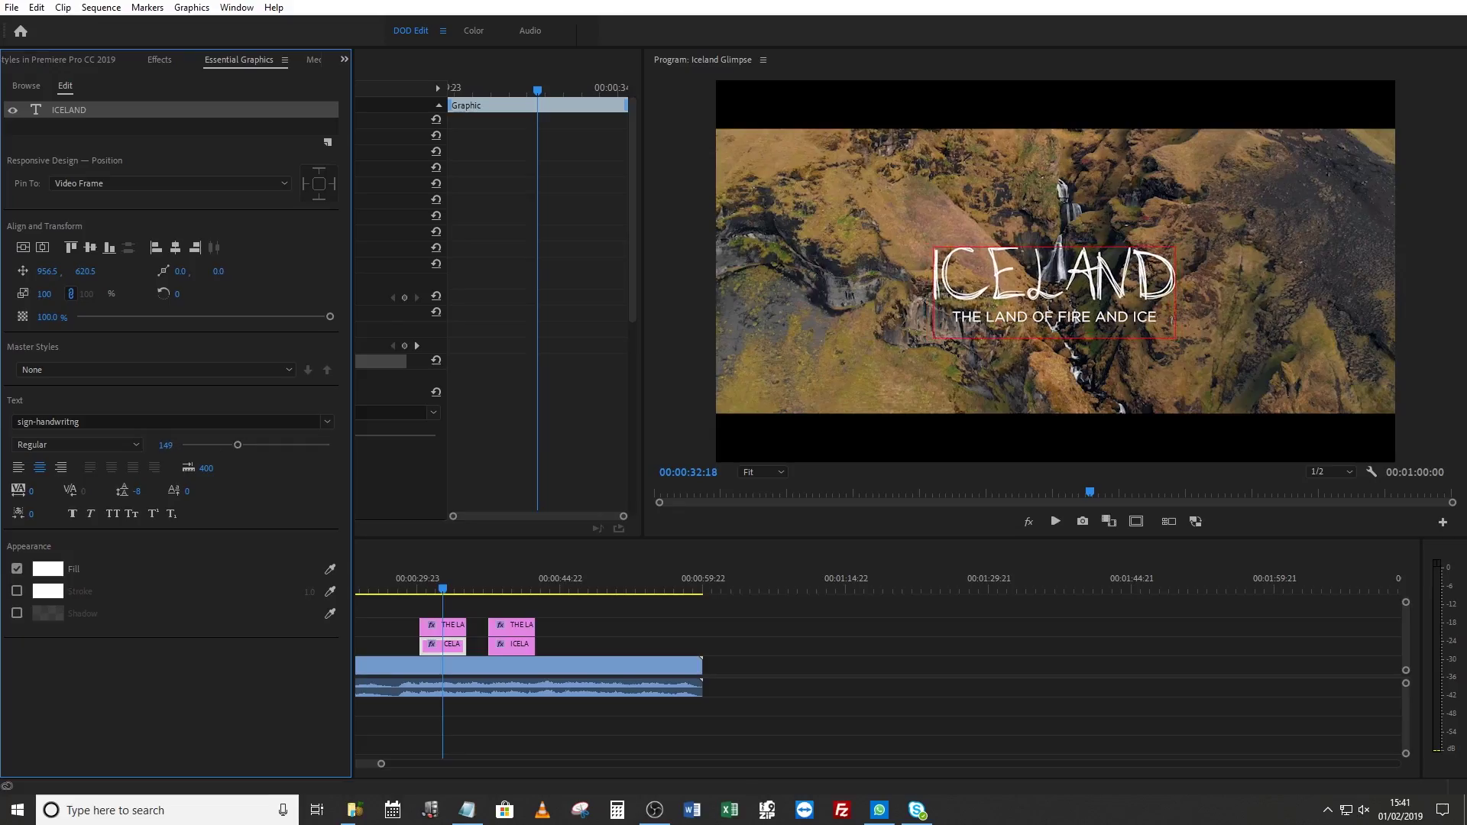
Check that the second title copy near 40 seconds keeps its original font, then return to the first title
{"action": "left_click", "coordinate": [589, 627]}
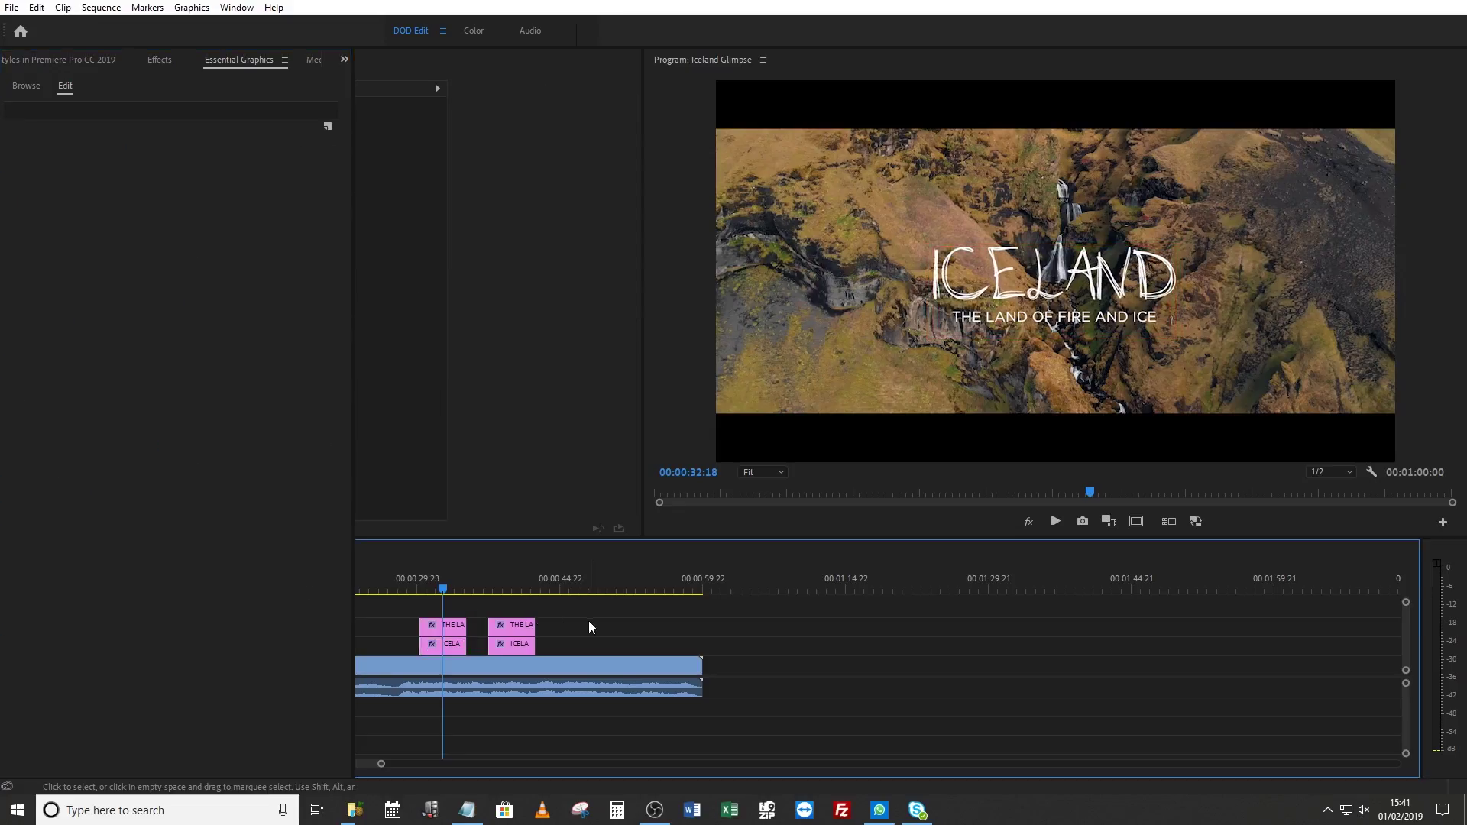
{"action": "left_click", "coordinate": [516, 581]}
{"action": "left_click", "coordinate": [513, 649]}
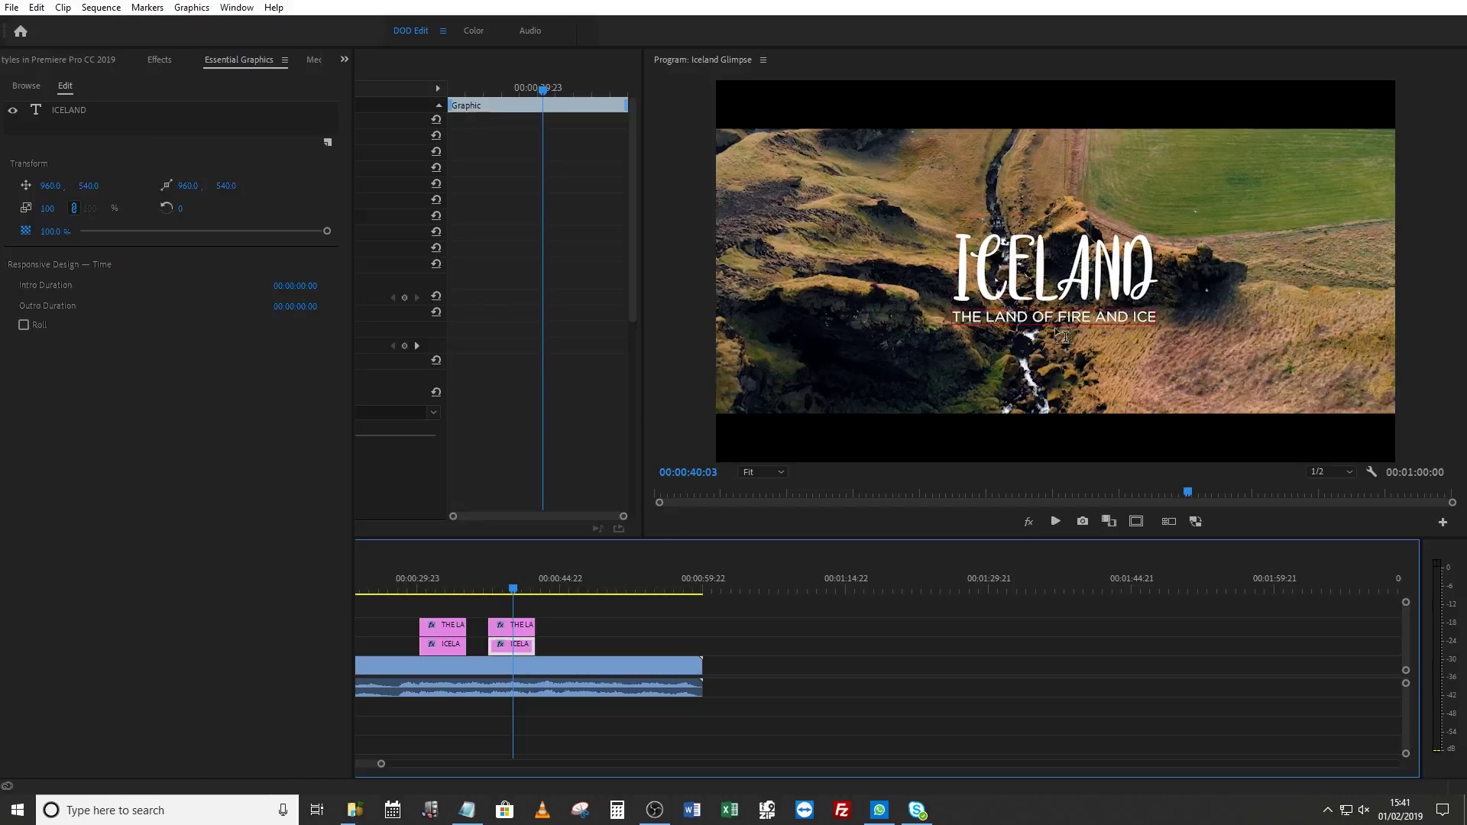
{"action": "left_click", "coordinate": [438, 587]}
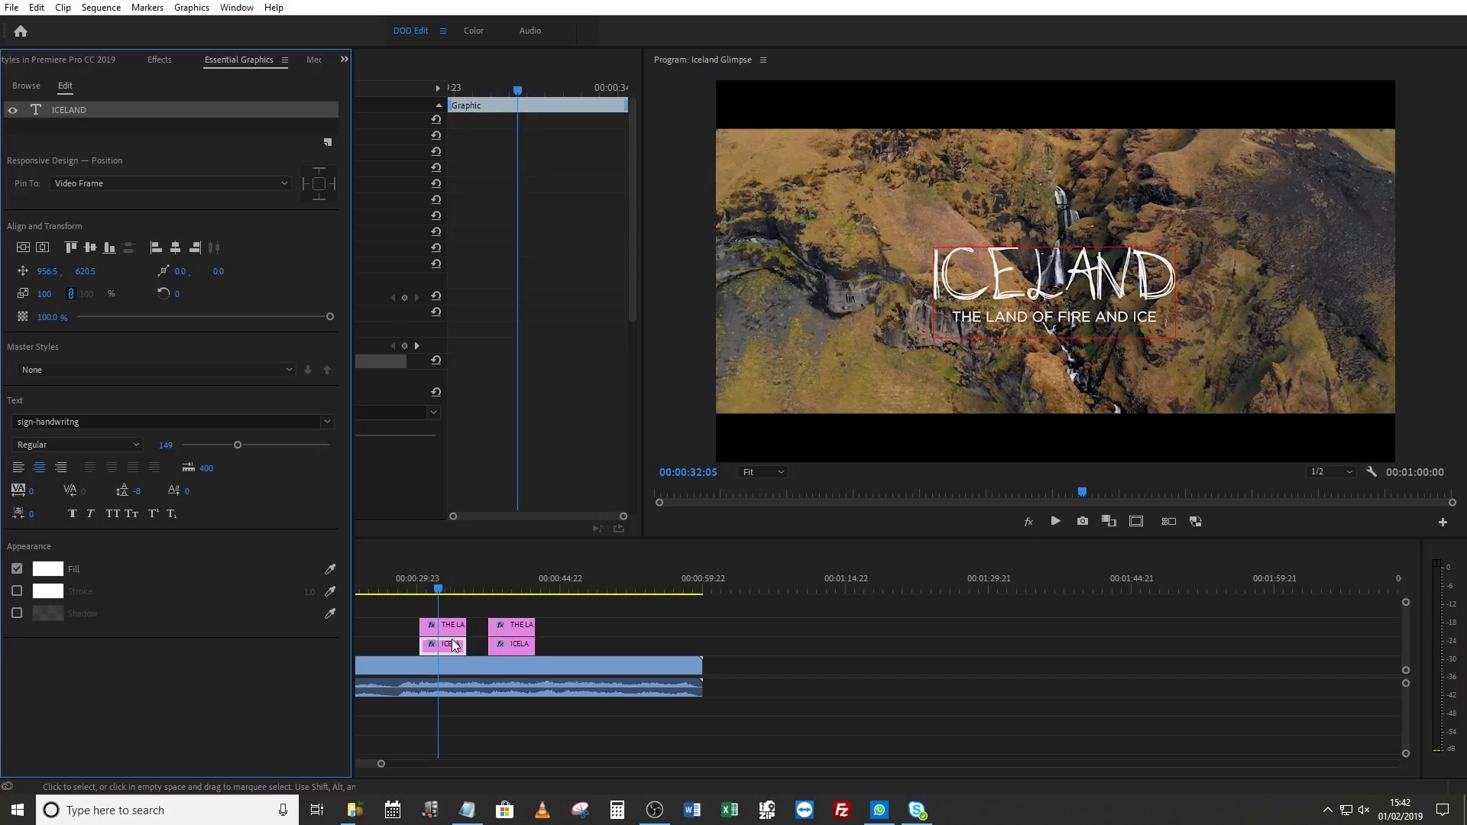
Select the first ICELAND title clip to show its sign-handwritng text properties
{"action": "left_click", "coordinate": [451, 639]}
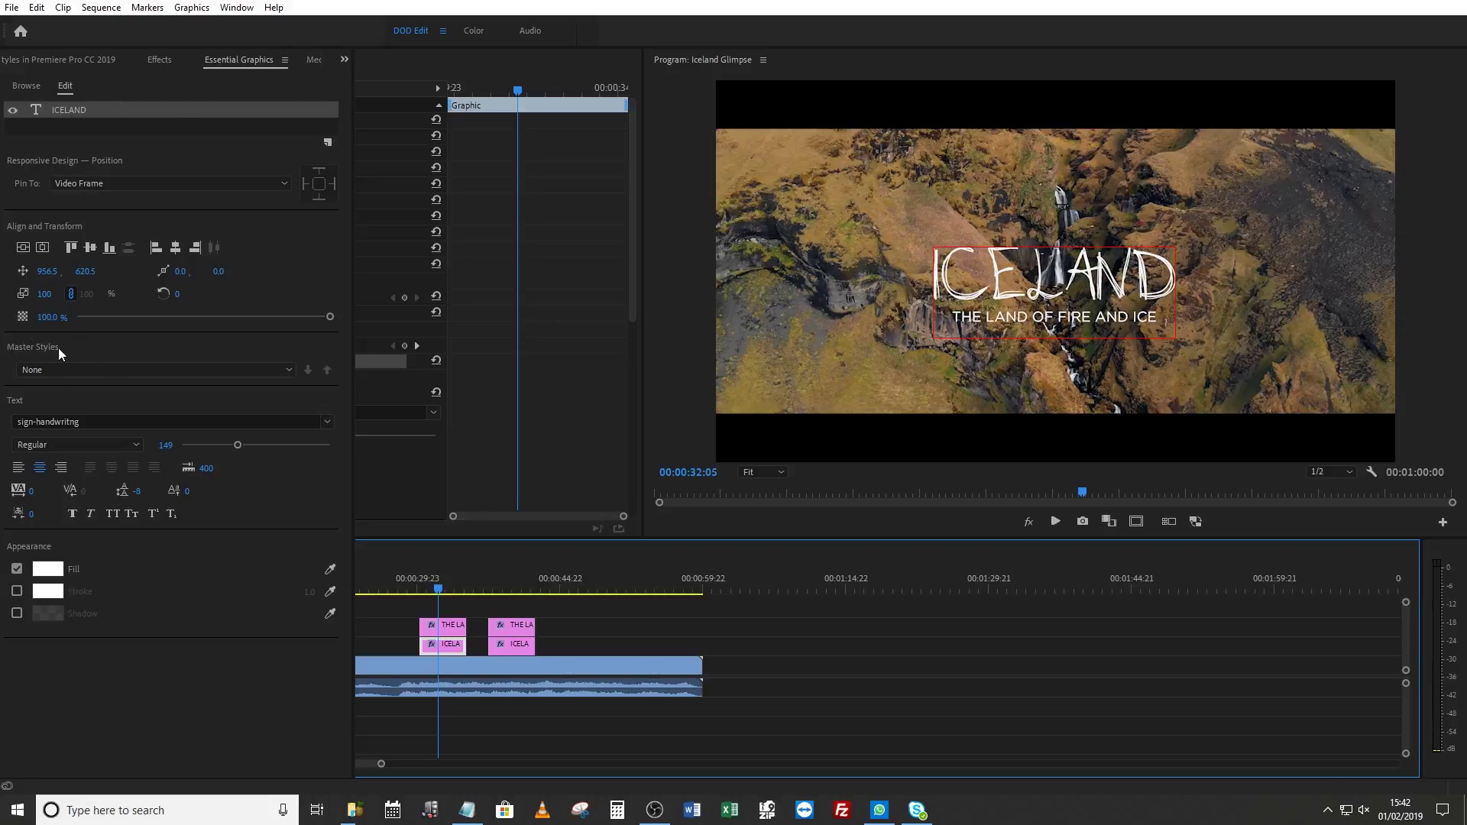
Create a master text style named Title from the first title's text settings
{"action": "left_click", "coordinate": [84, 370]}
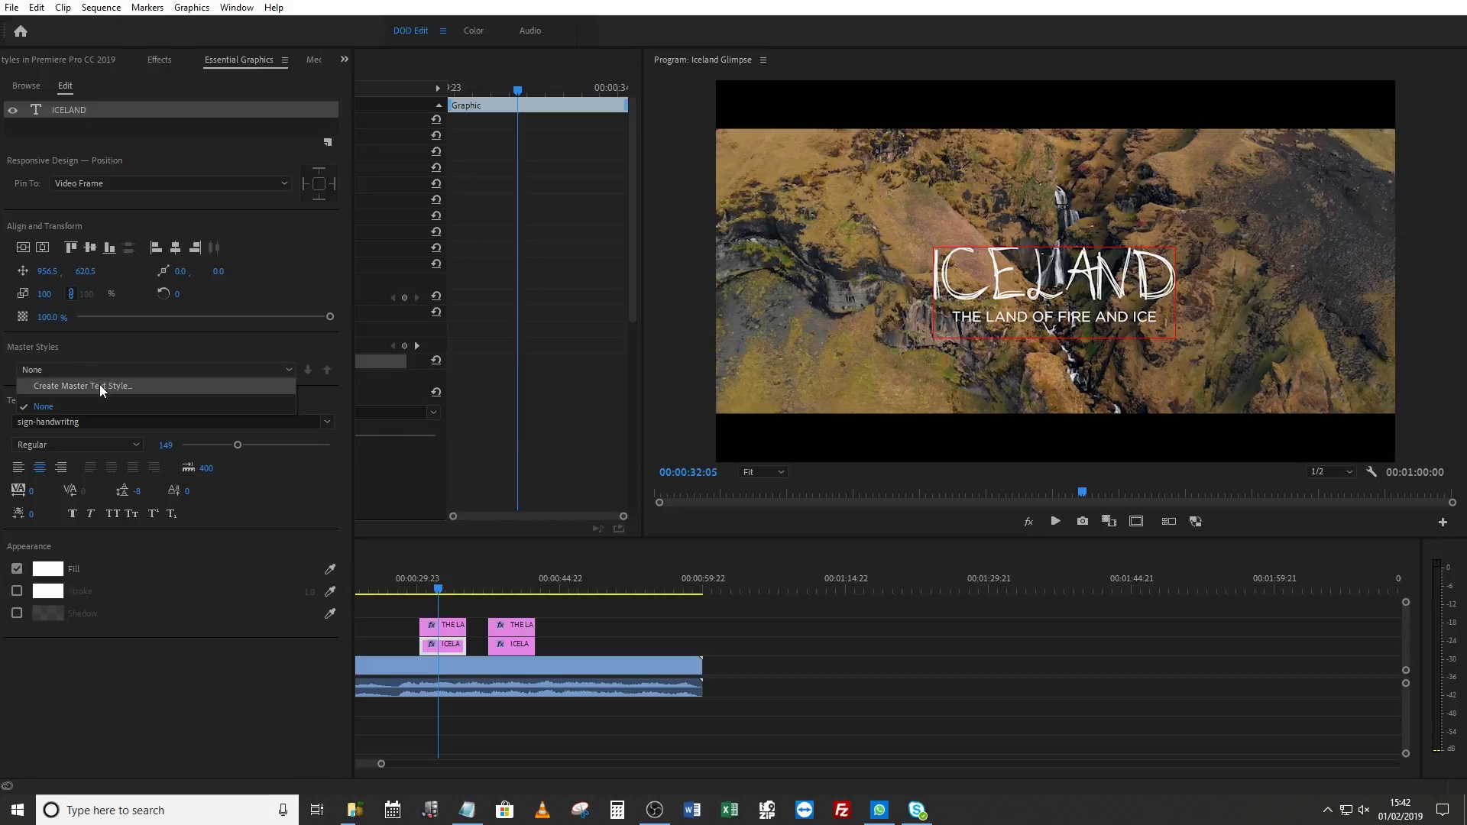
{"action": "left_click", "coordinate": [100, 385]}
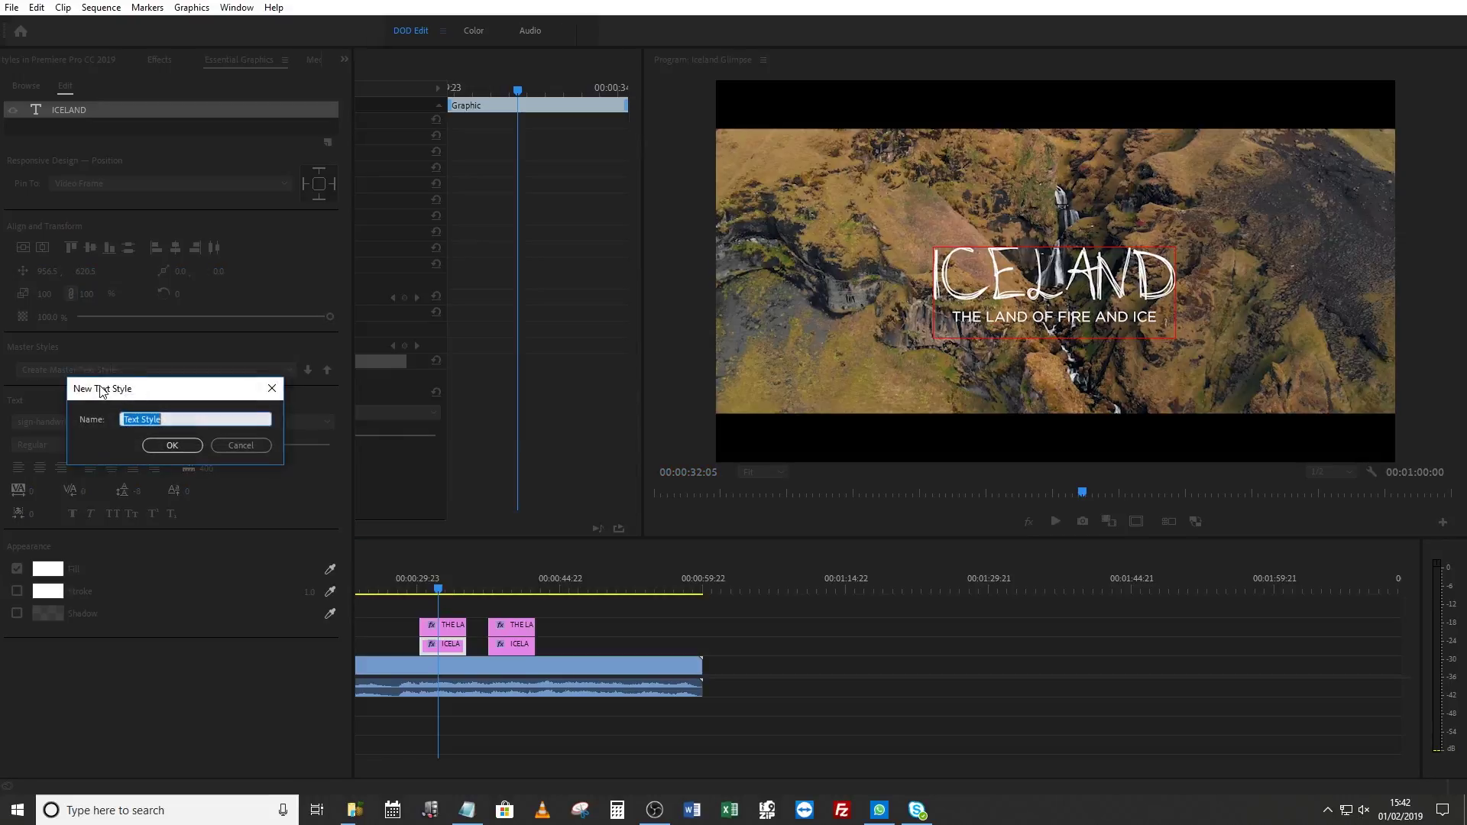
{"action": "type", "text": "Title"}
{"action": "key", "text": "Return"}
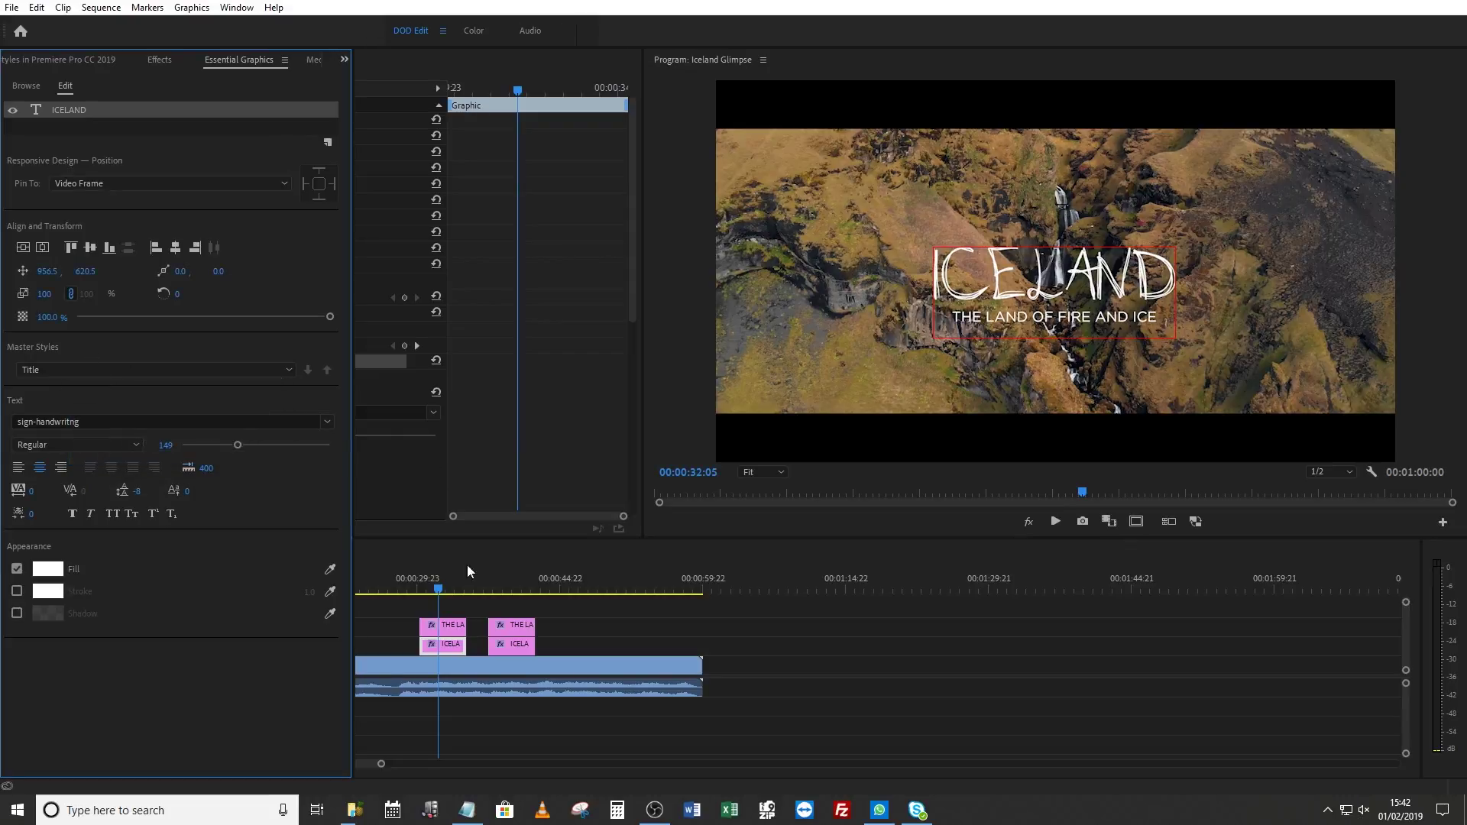
{"action": "left_click", "coordinate": [519, 584]}
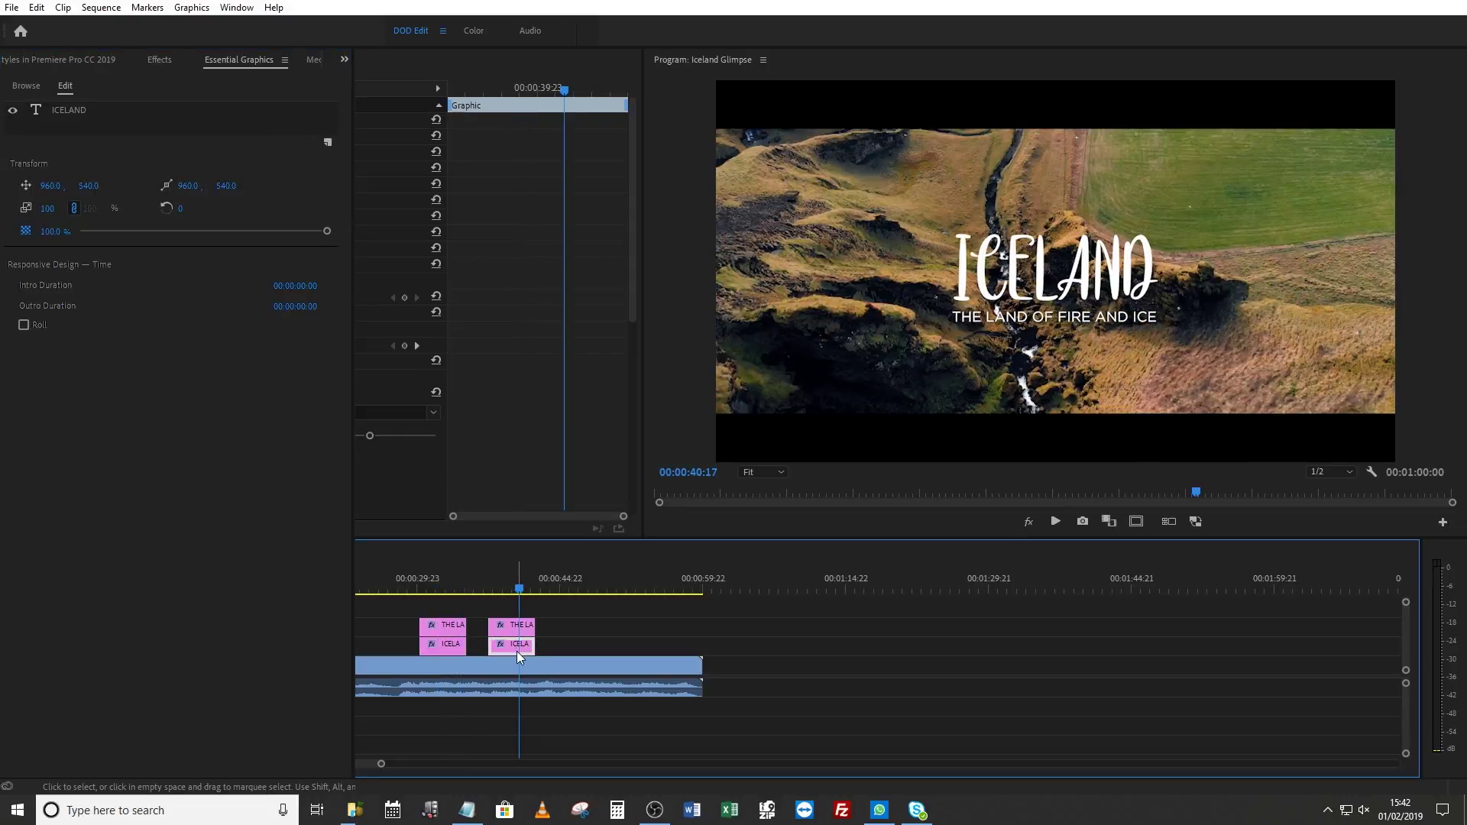
Apply the Title master style to the second clip's ICELAND text layer
{"action": "left_click", "coordinate": [80, 112]}
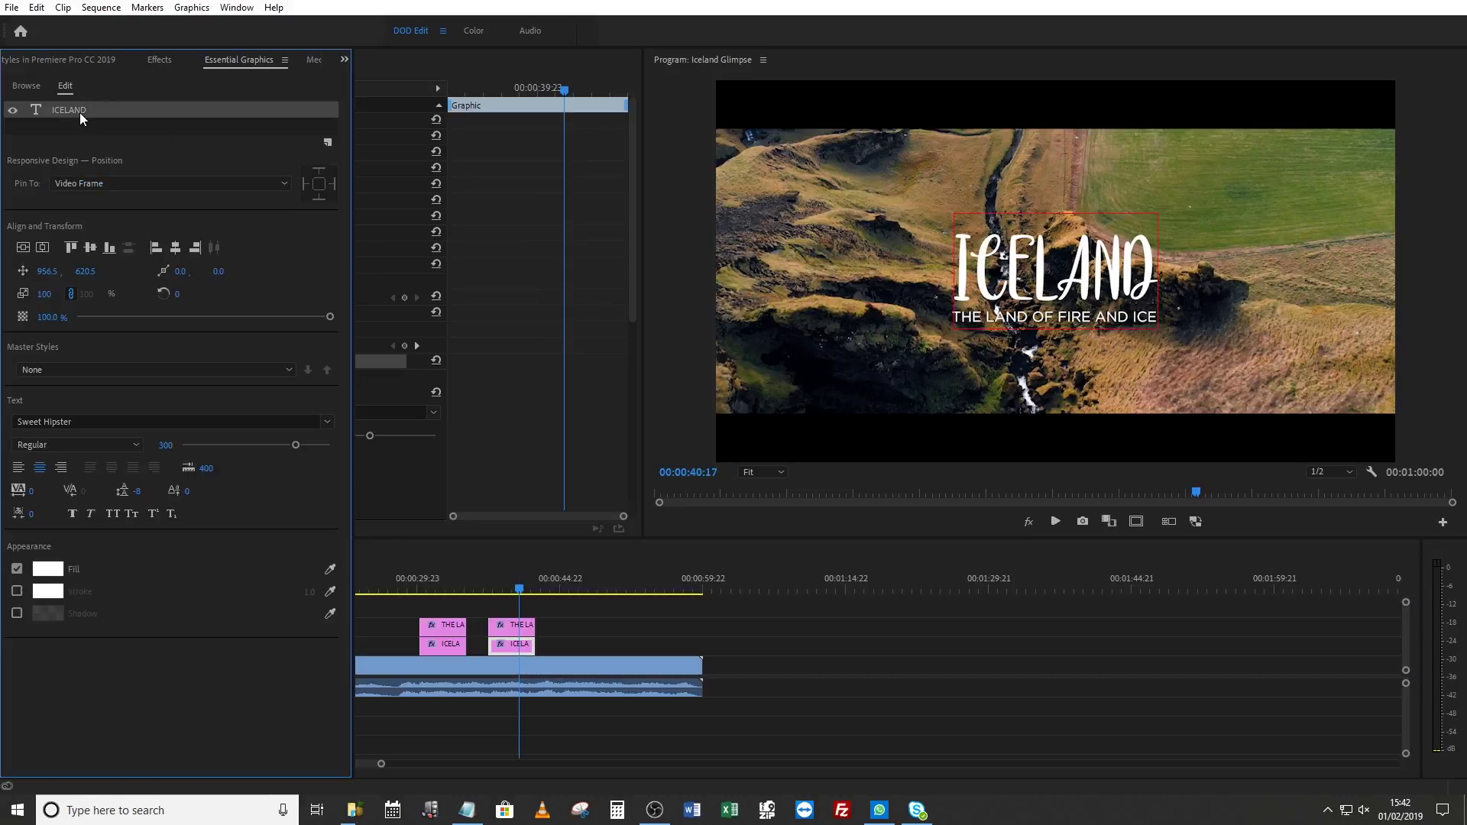
{"action": "left_click", "coordinate": [64, 372]}
{"action": "left_click", "coordinate": [39, 424]}
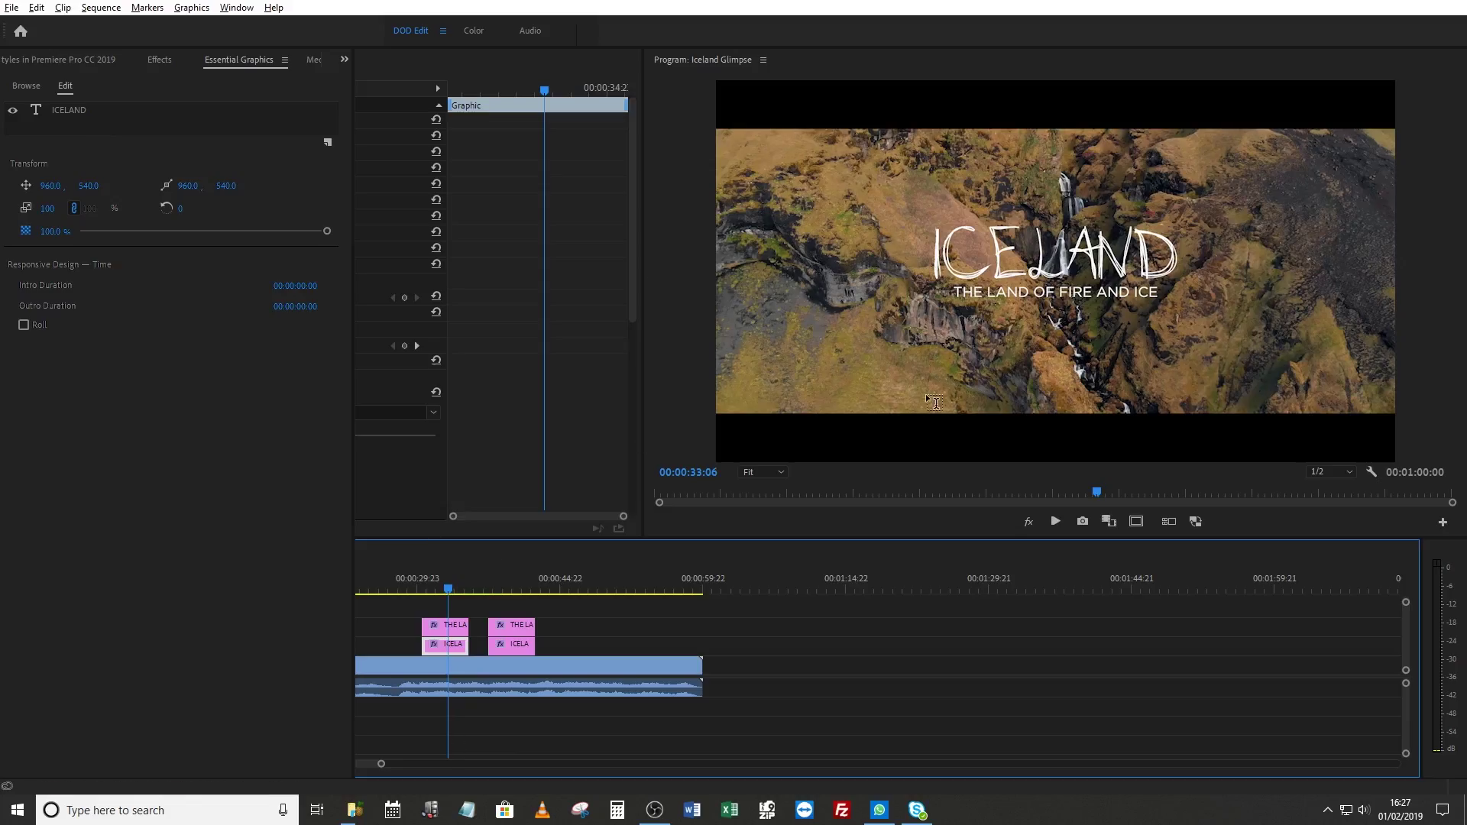
Switch the ICELAND font to Sylfaen and push the change to the Title master style
{"action": "left_click", "coordinate": [77, 112]}
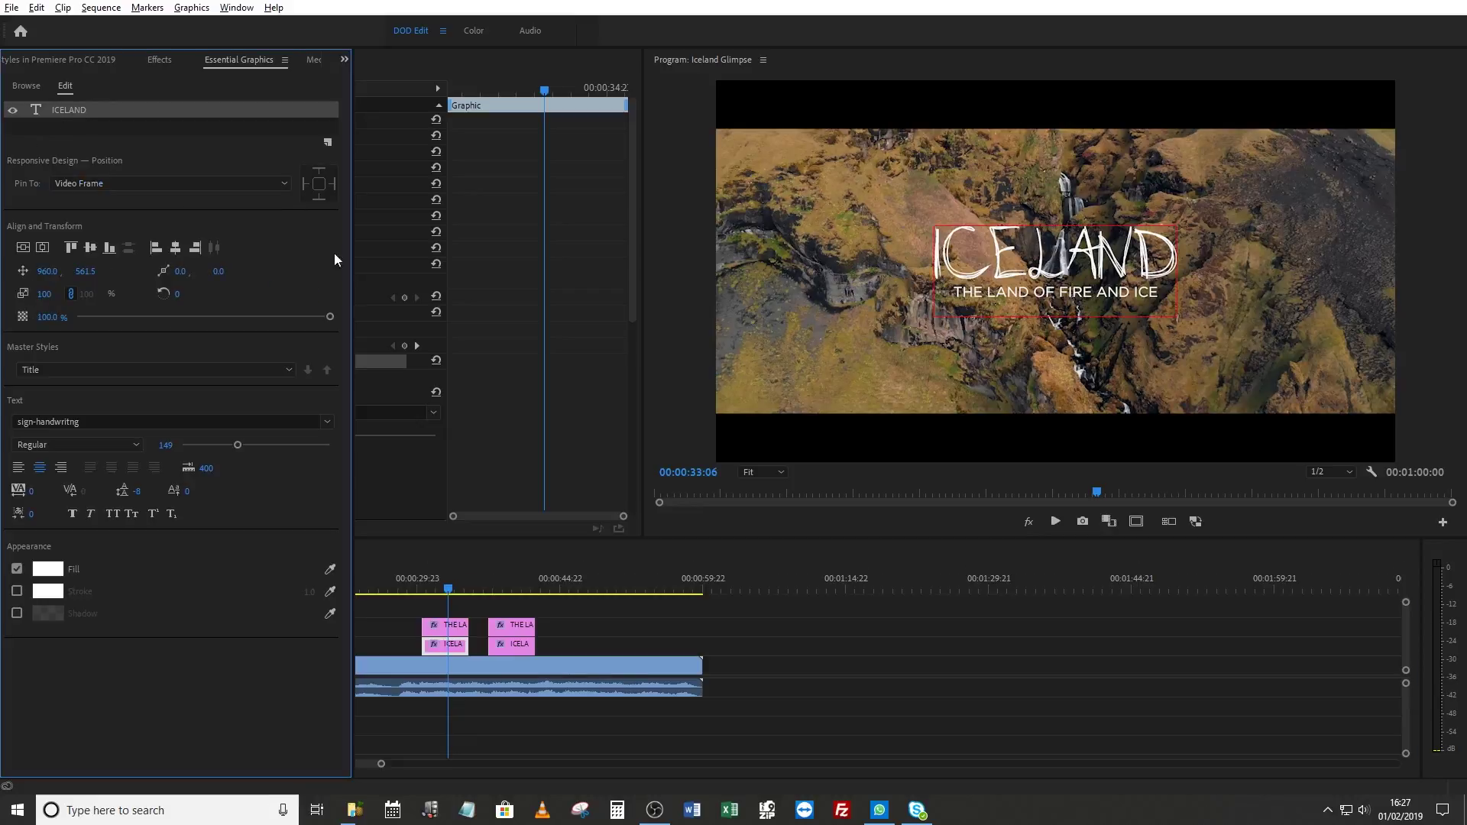
{"action": "left_click", "coordinate": [110, 419]}
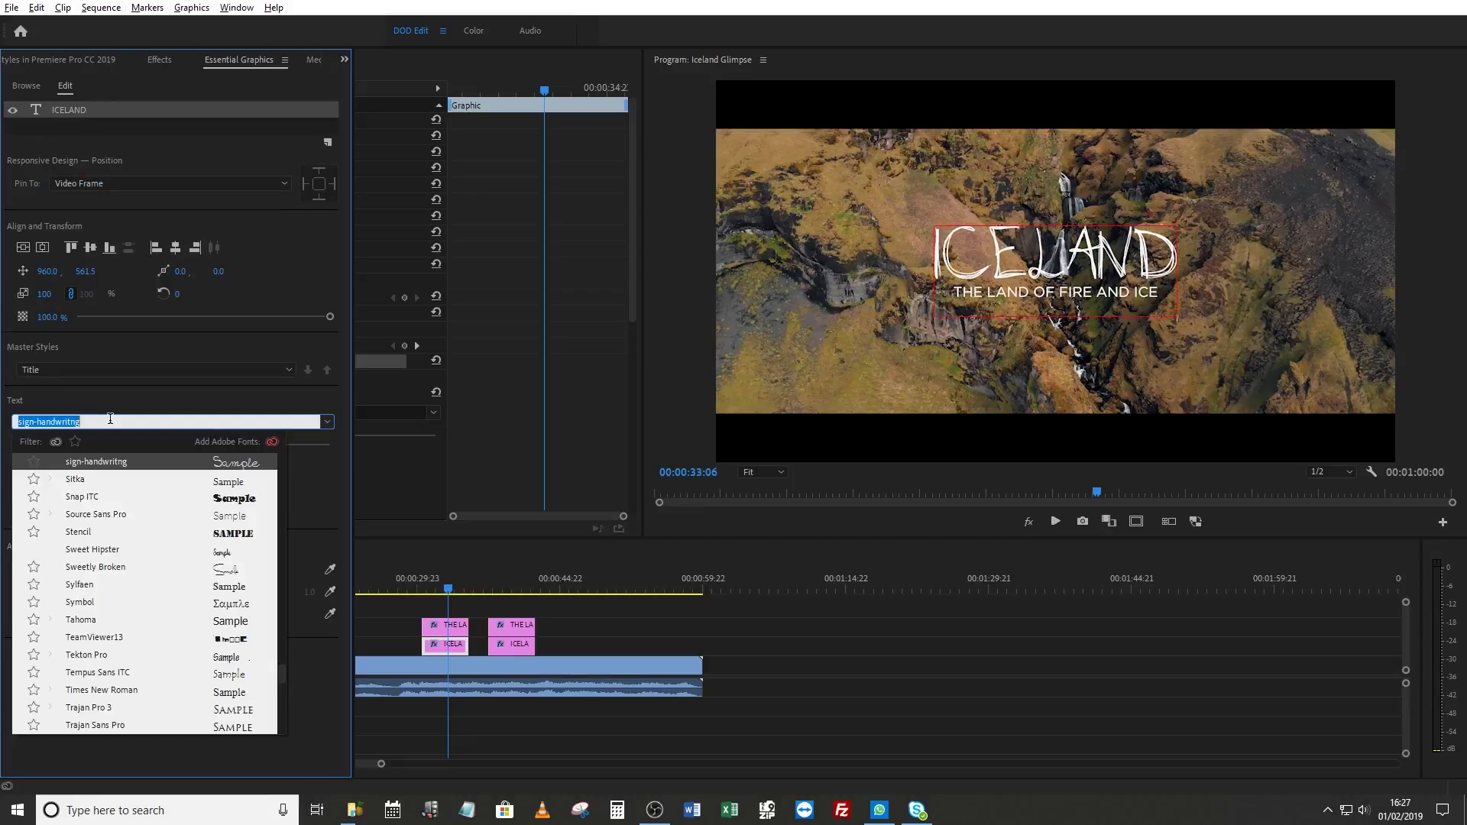
{"action": "left_click", "coordinate": [79, 586]}
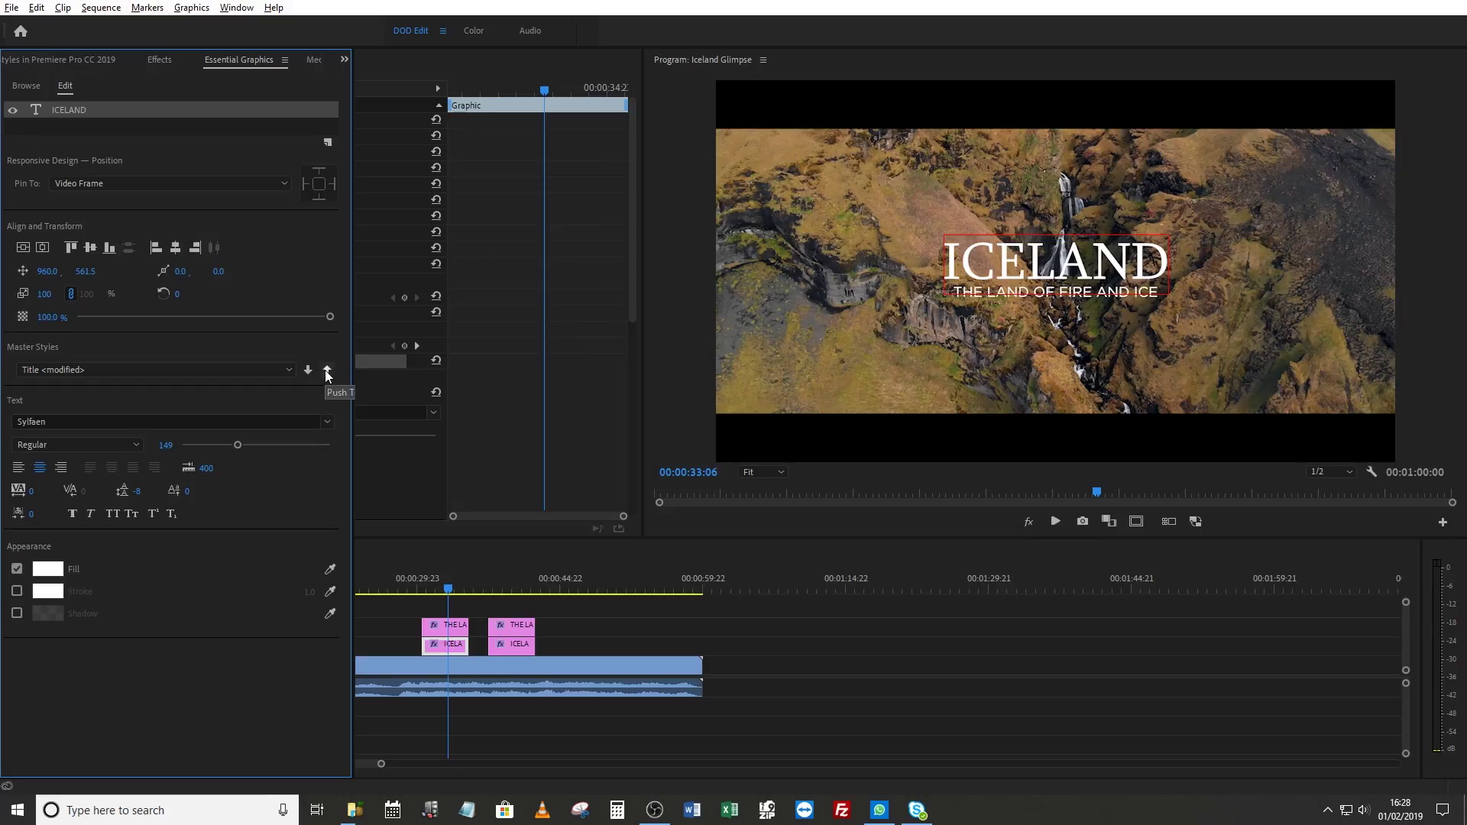
{"action": "left_click", "coordinate": [327, 371]}
{"action": "left_click", "coordinate": [509, 589]}
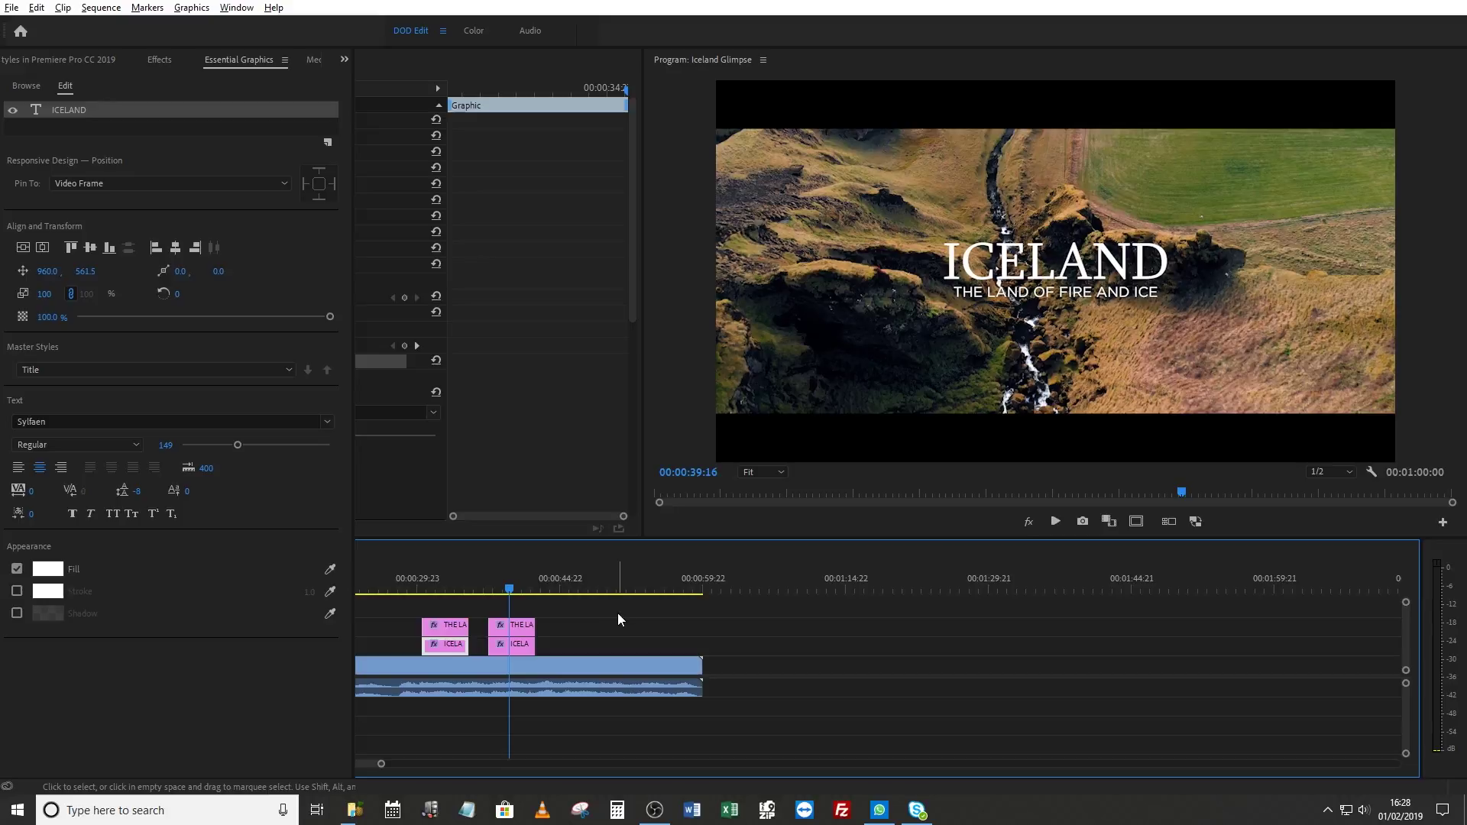
{"action": "left_click", "coordinate": [444, 584]}
Save the first title's THE LAND OF FIRE AND ICE layer as a new master text style named Subtitle
{"action": "left_click", "coordinate": [451, 632]}
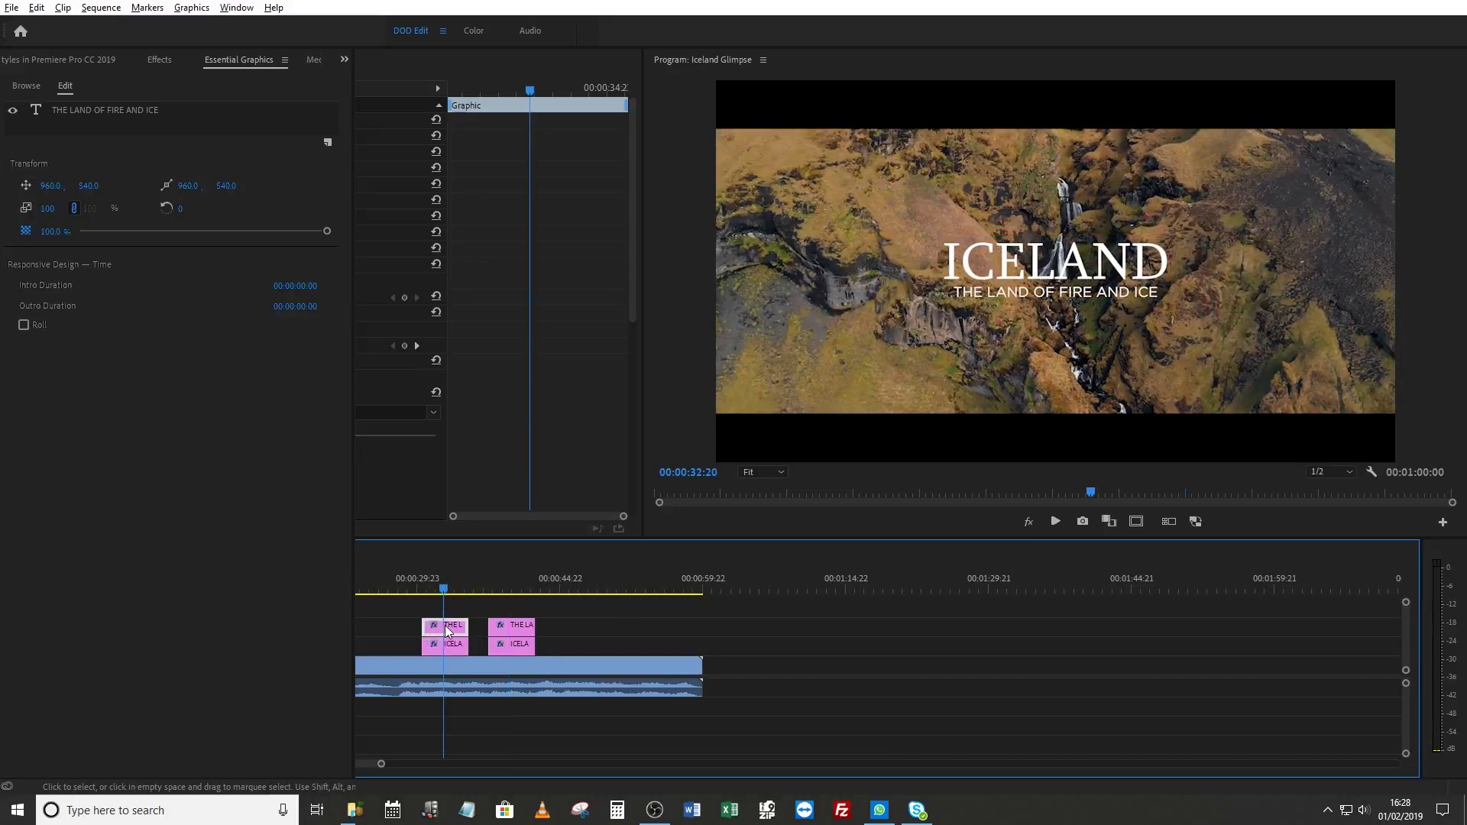
{"action": "left_click", "coordinate": [99, 111]}
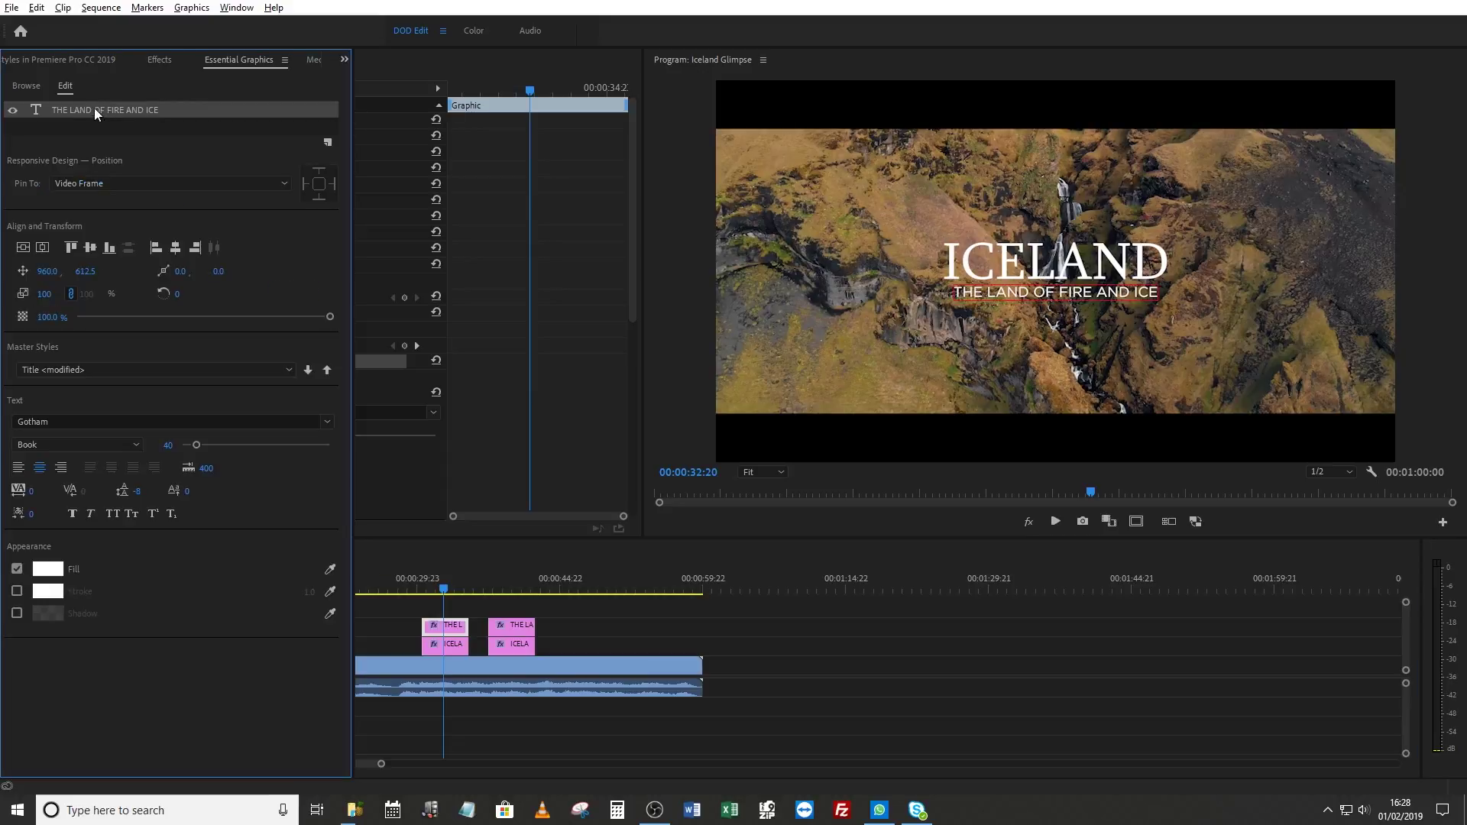
{"action": "left_click", "coordinate": [85, 370]}
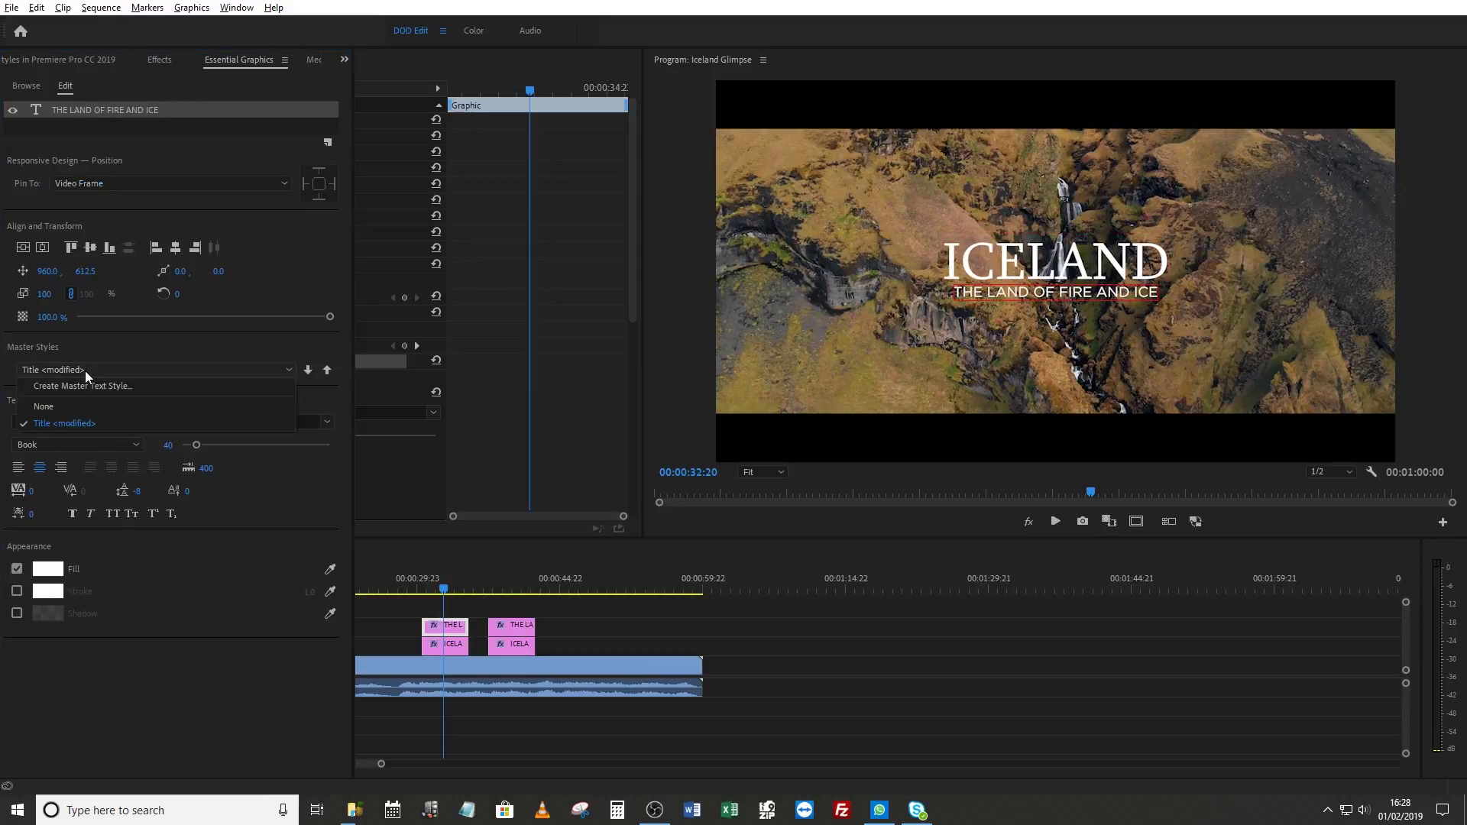
{"action": "left_click", "coordinate": [85, 389]}
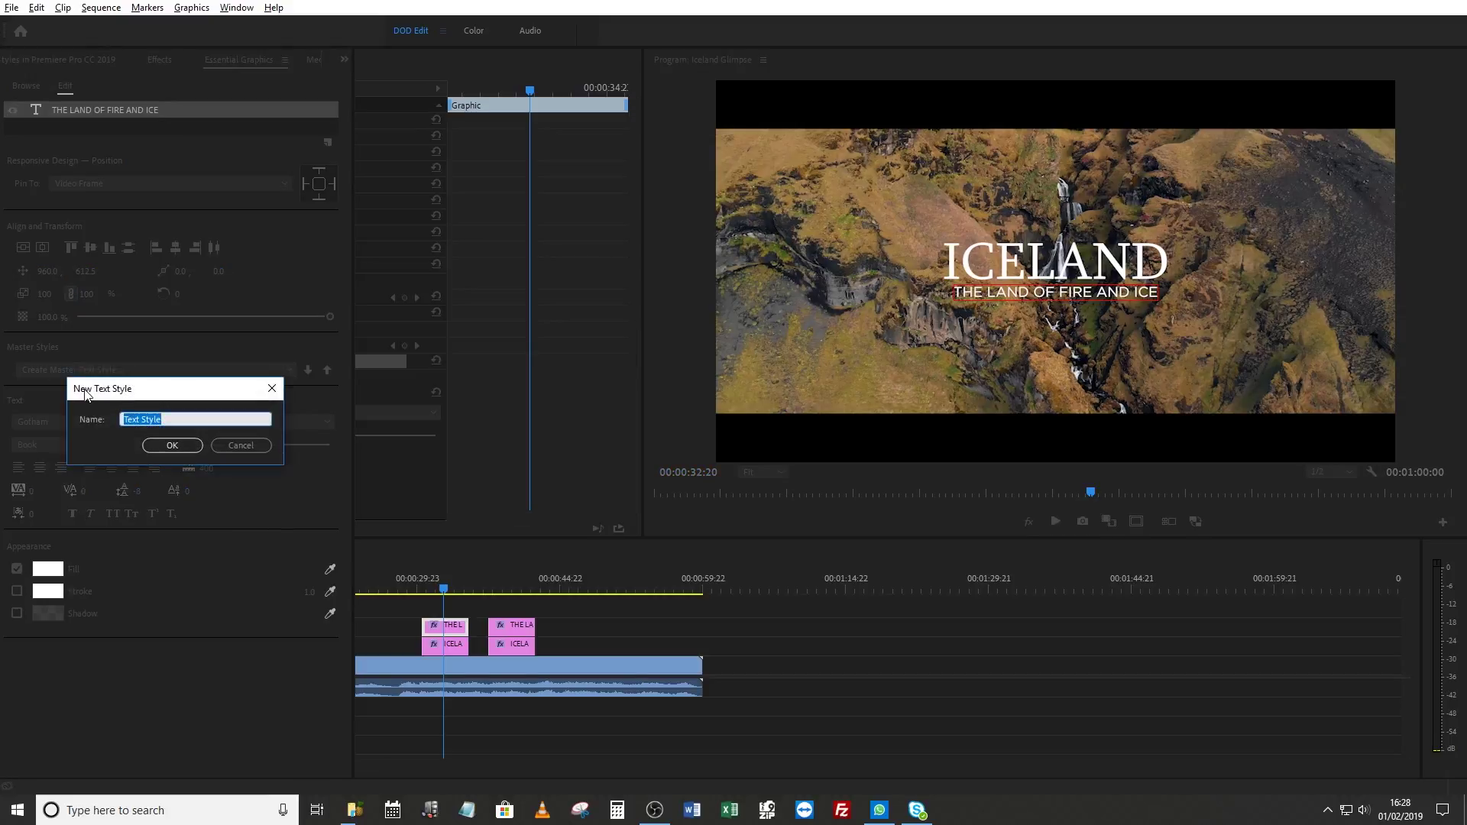
{"action": "key", "text": "Return"}
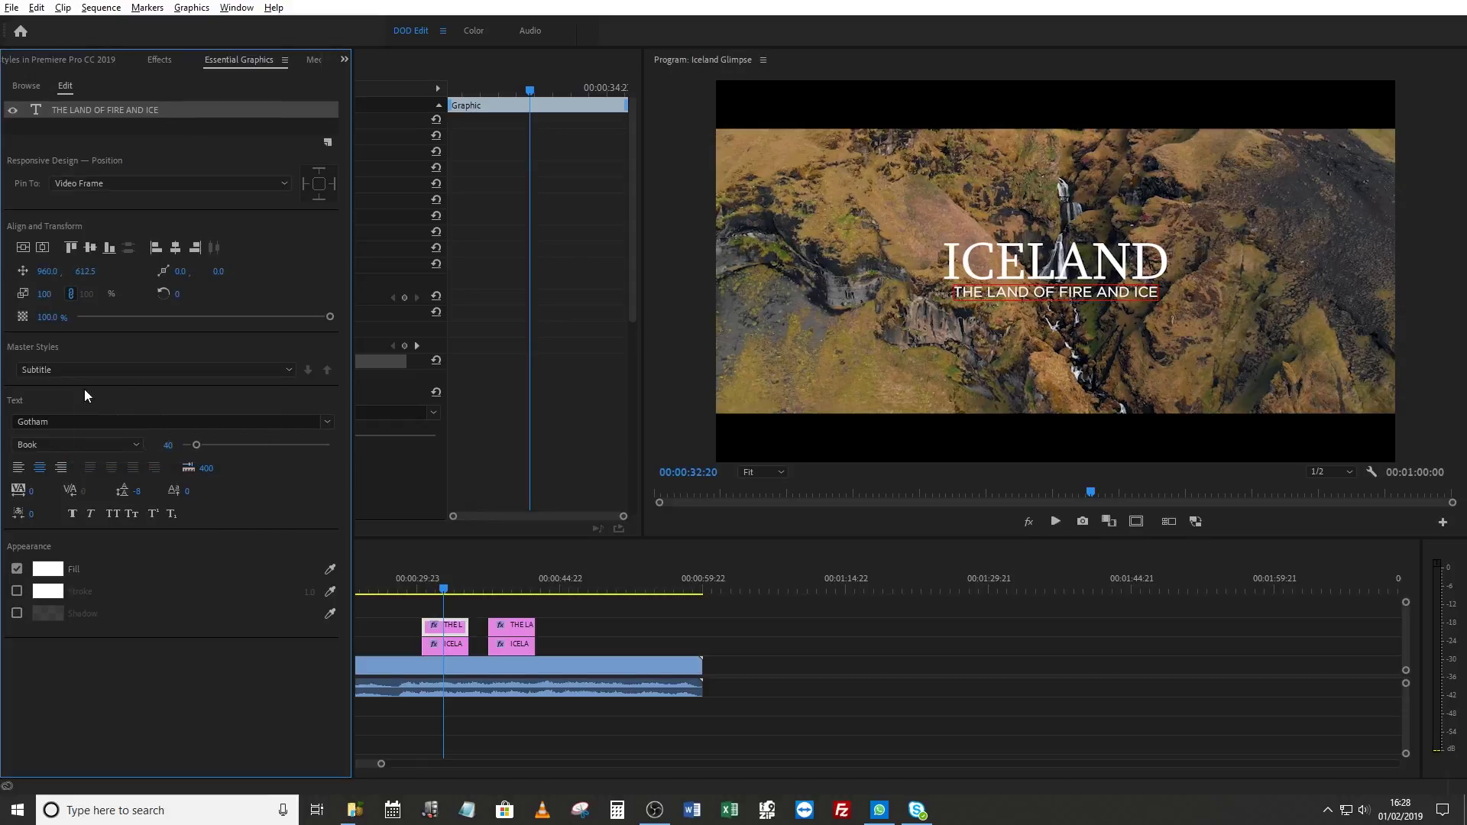
Change the subtitle font to MiaHand and push it to the Subtitle master style
{"action": "left_click", "coordinate": [102, 424]}
{"action": "type", "text": "hand"}
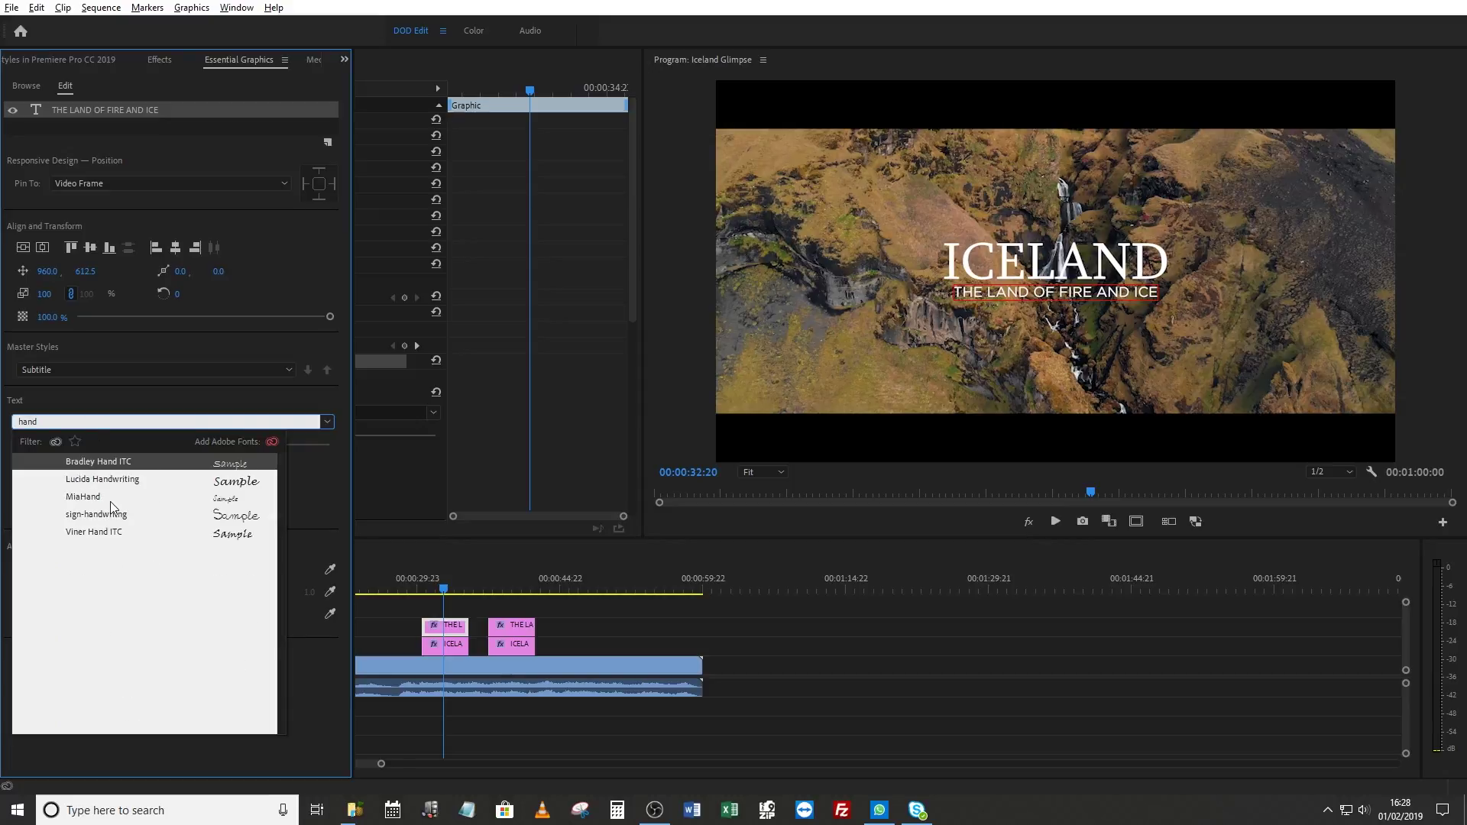
{"action": "left_click", "coordinate": [94, 497]}
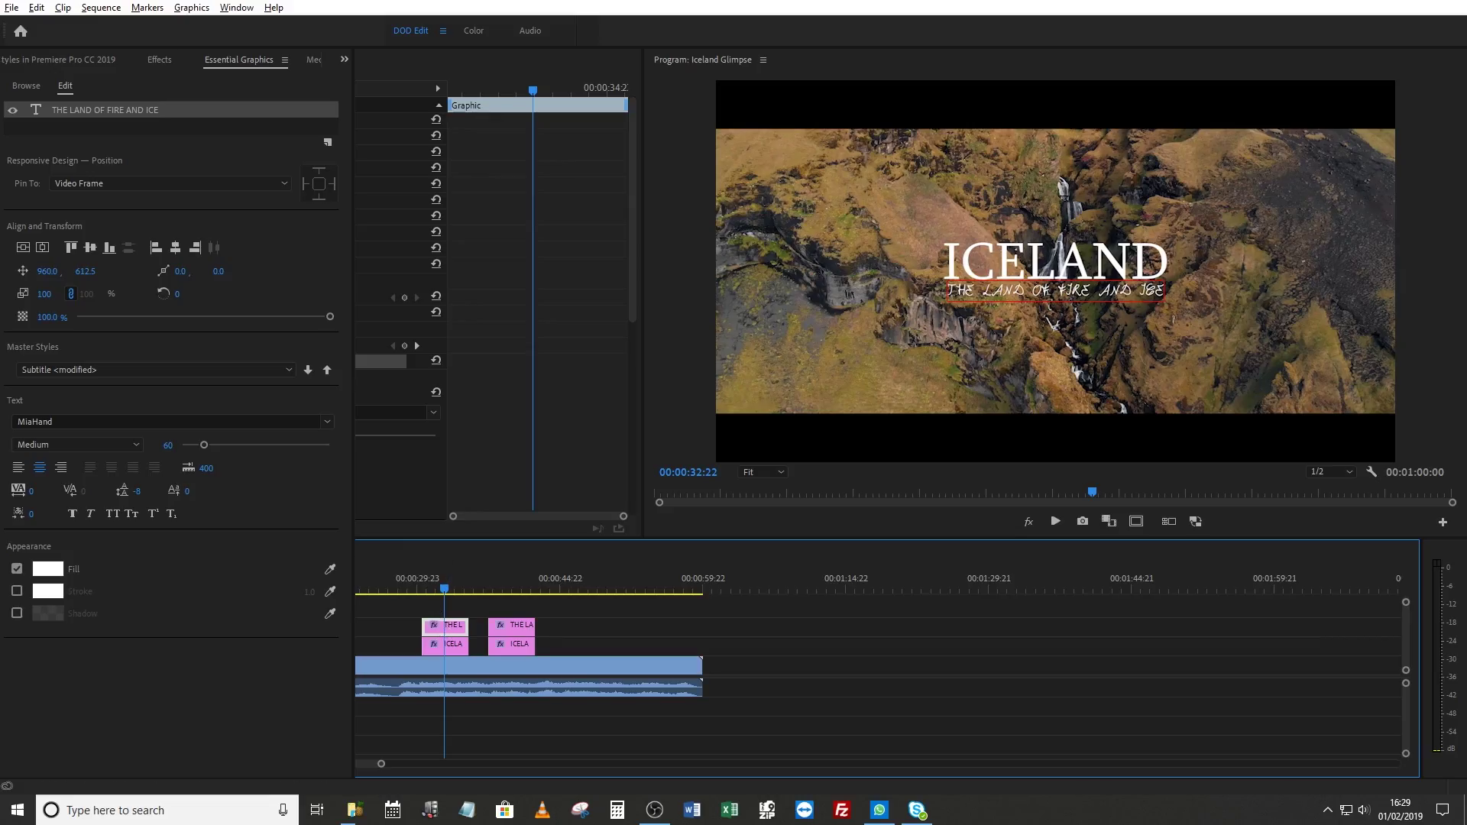
{"action": "left_click", "coordinate": [328, 371]}
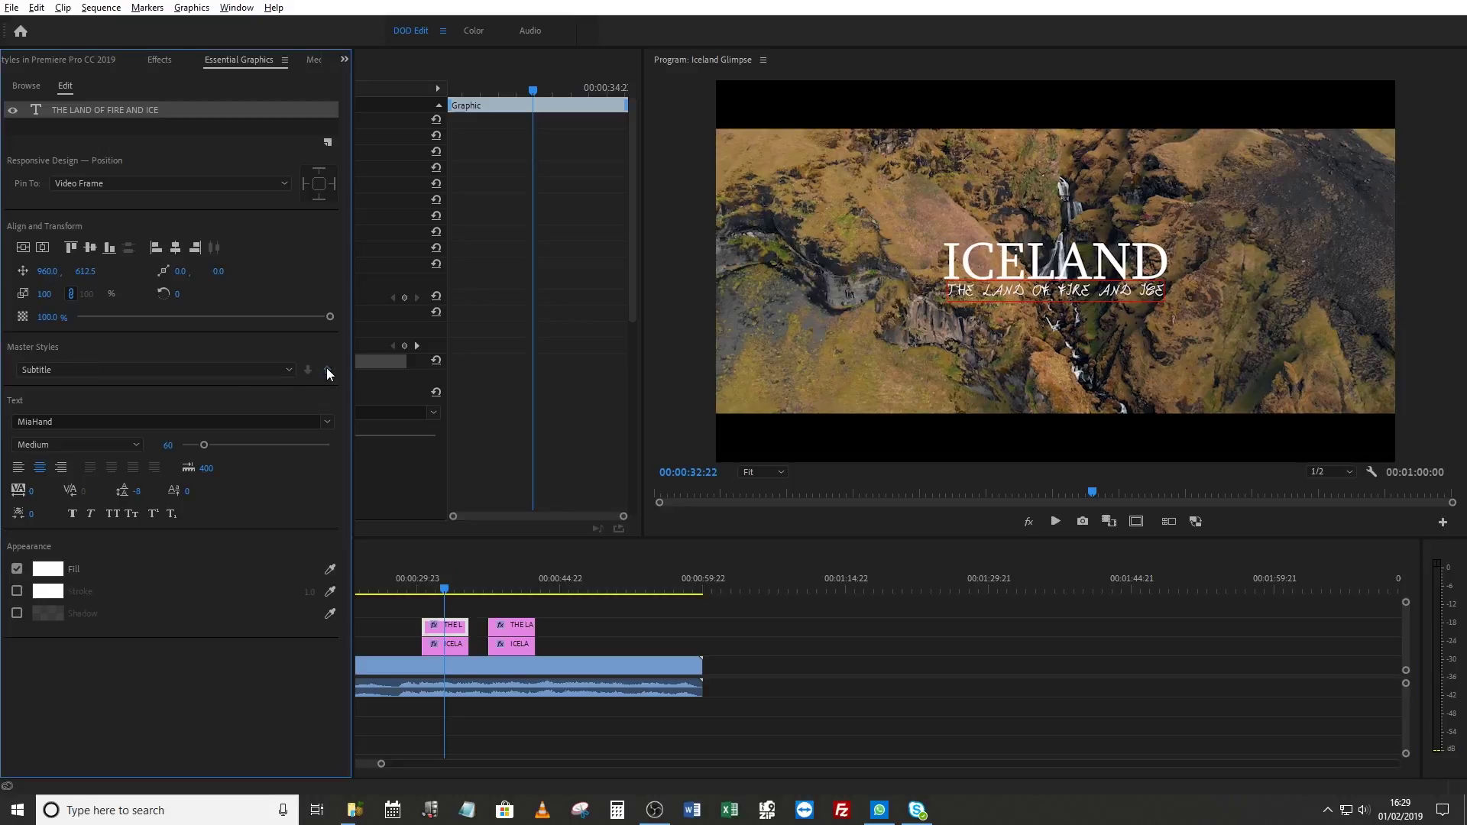
Apply the Subtitle master style to the second title clip's THE LAND OF FIRE AND ICE layer
{"action": "left_click", "coordinate": [511, 584]}
{"action": "left_click", "coordinate": [515, 631]}
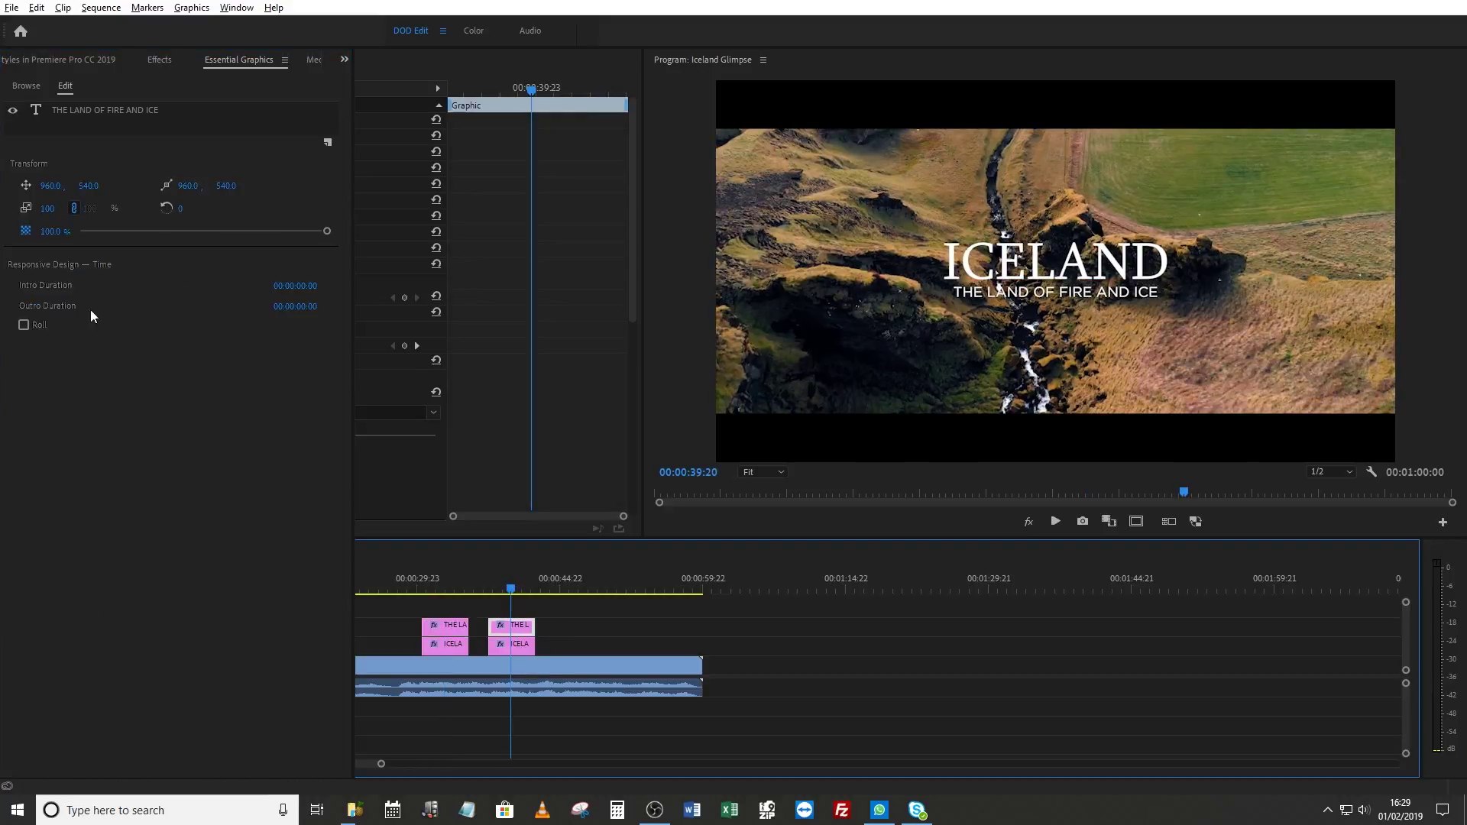
{"action": "left_click", "coordinate": [84, 110]}
{"action": "left_click", "coordinate": [80, 370]}
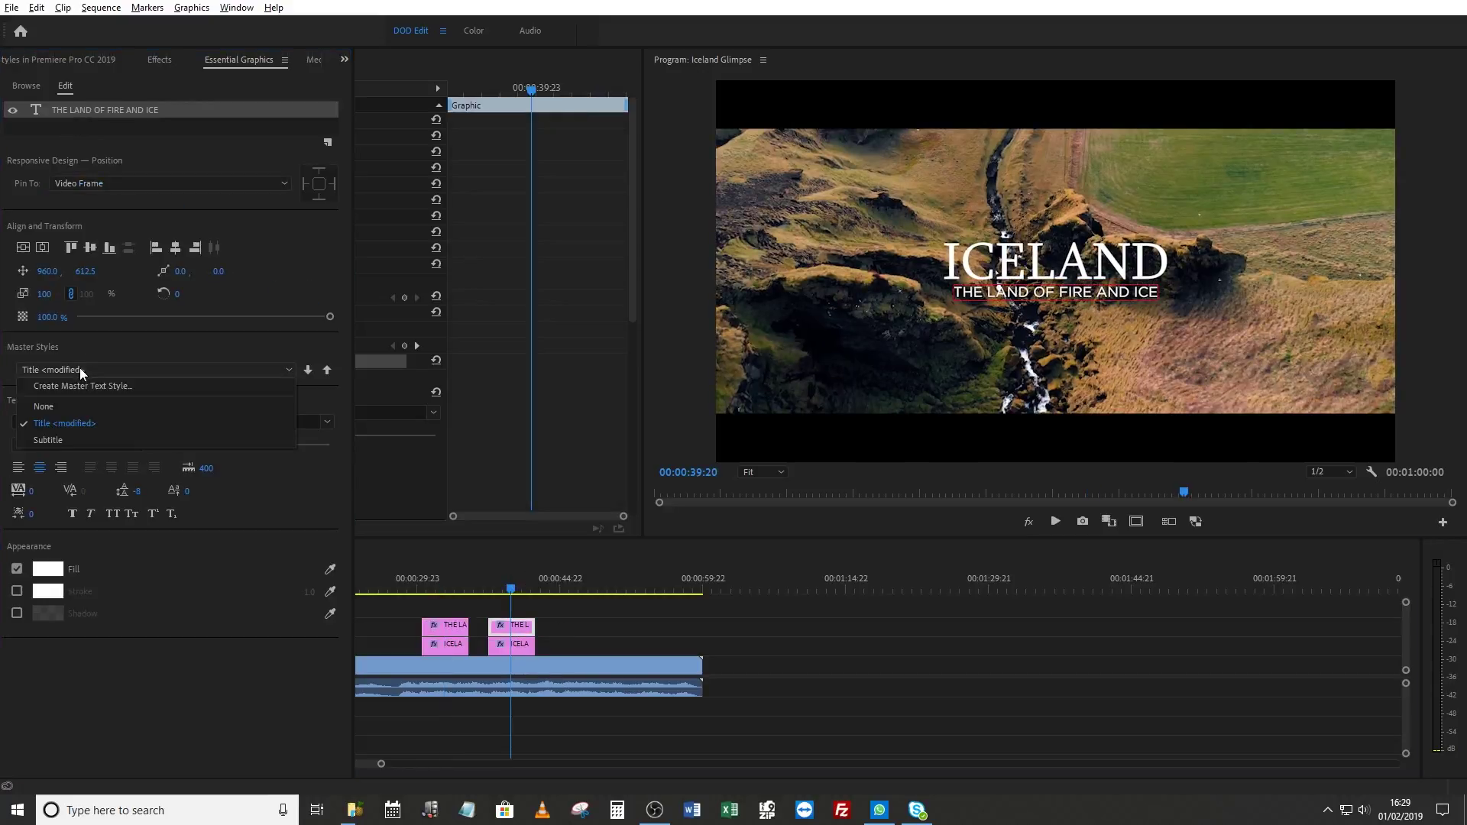
{"action": "left_click", "coordinate": [84, 440]}
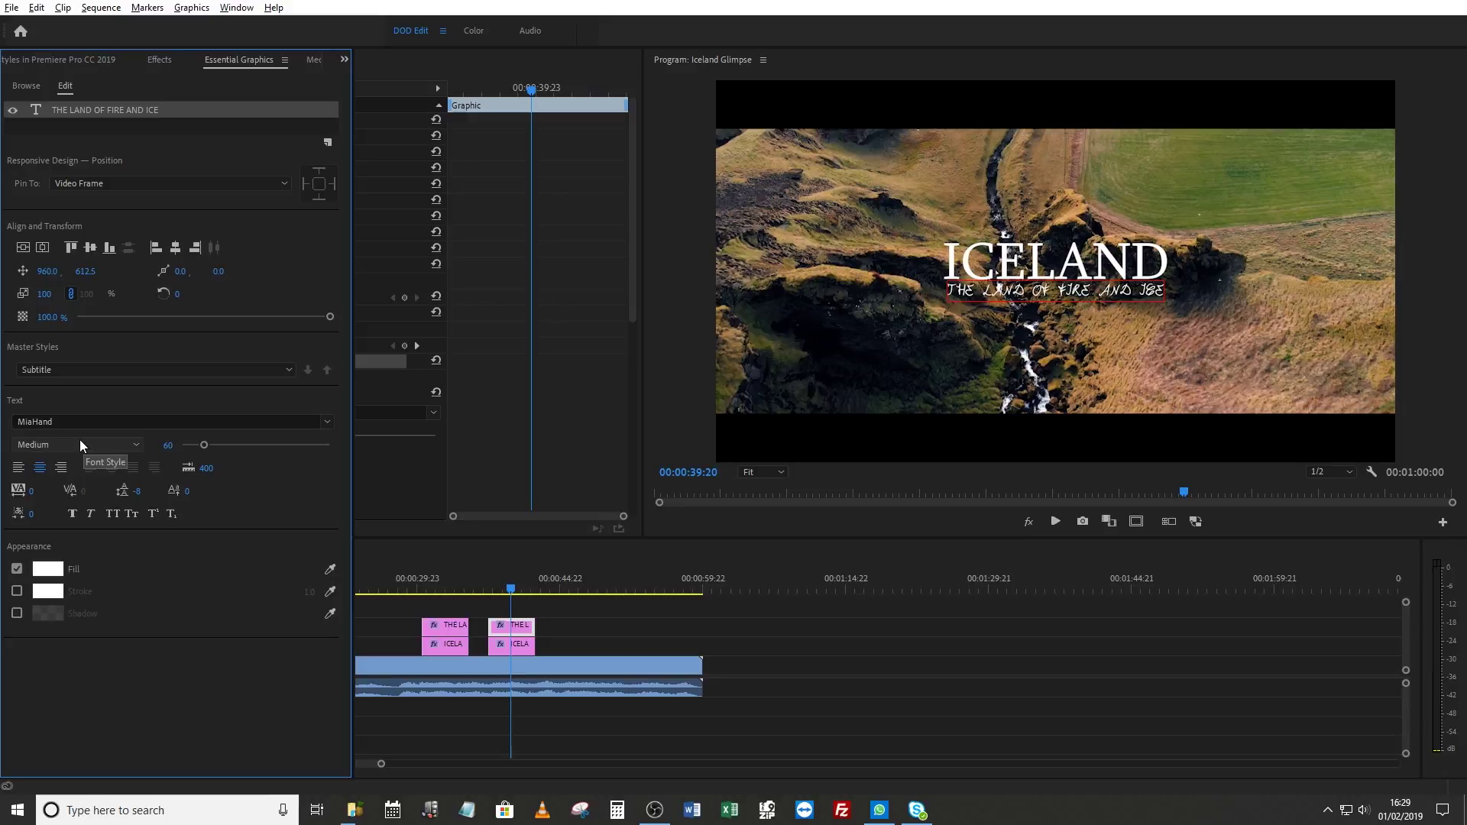
{"action": "left_click", "coordinate": [444, 581]}
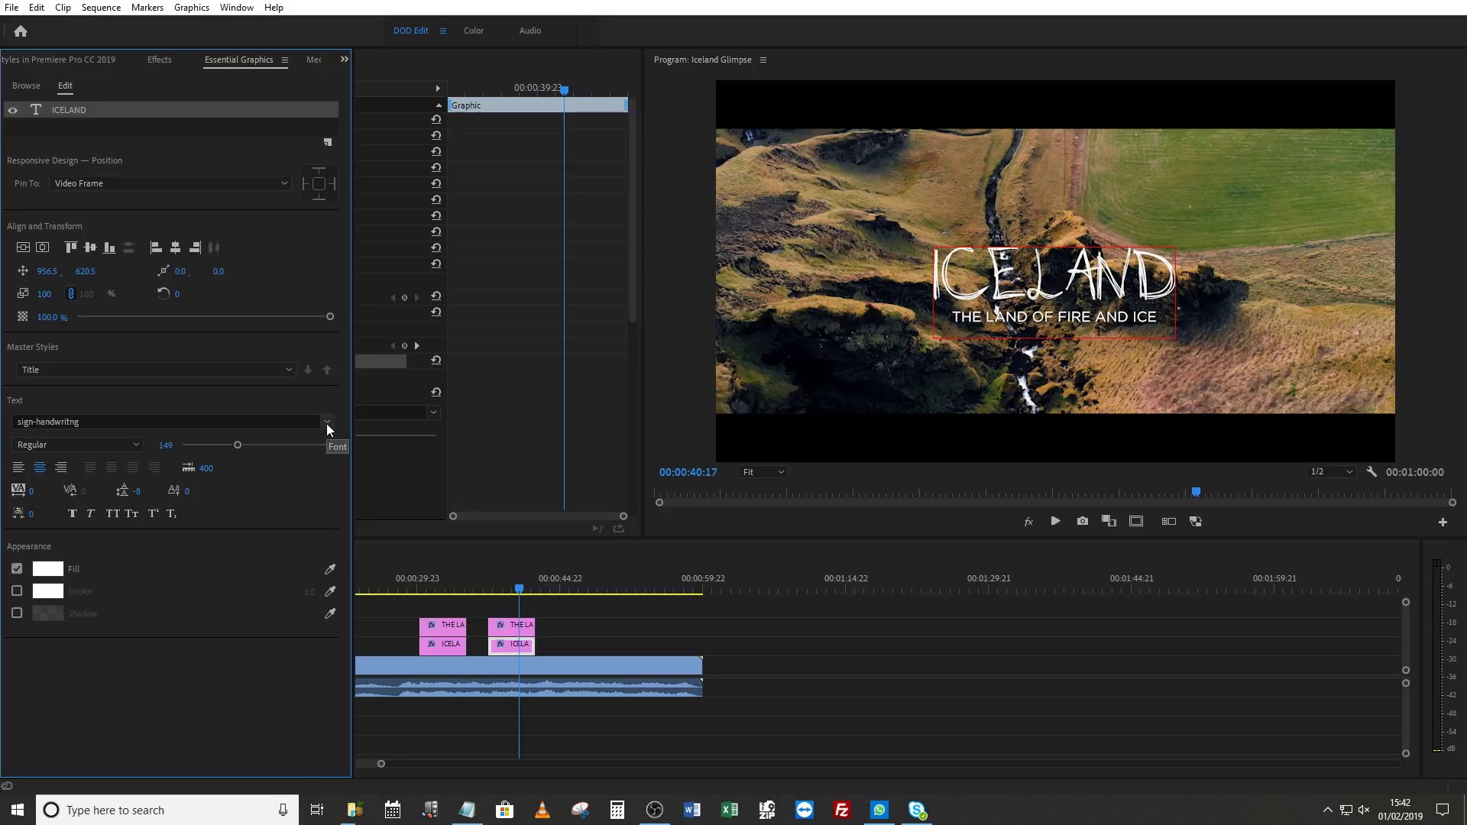
{"action": "left_click", "coordinate": [570, 629]}
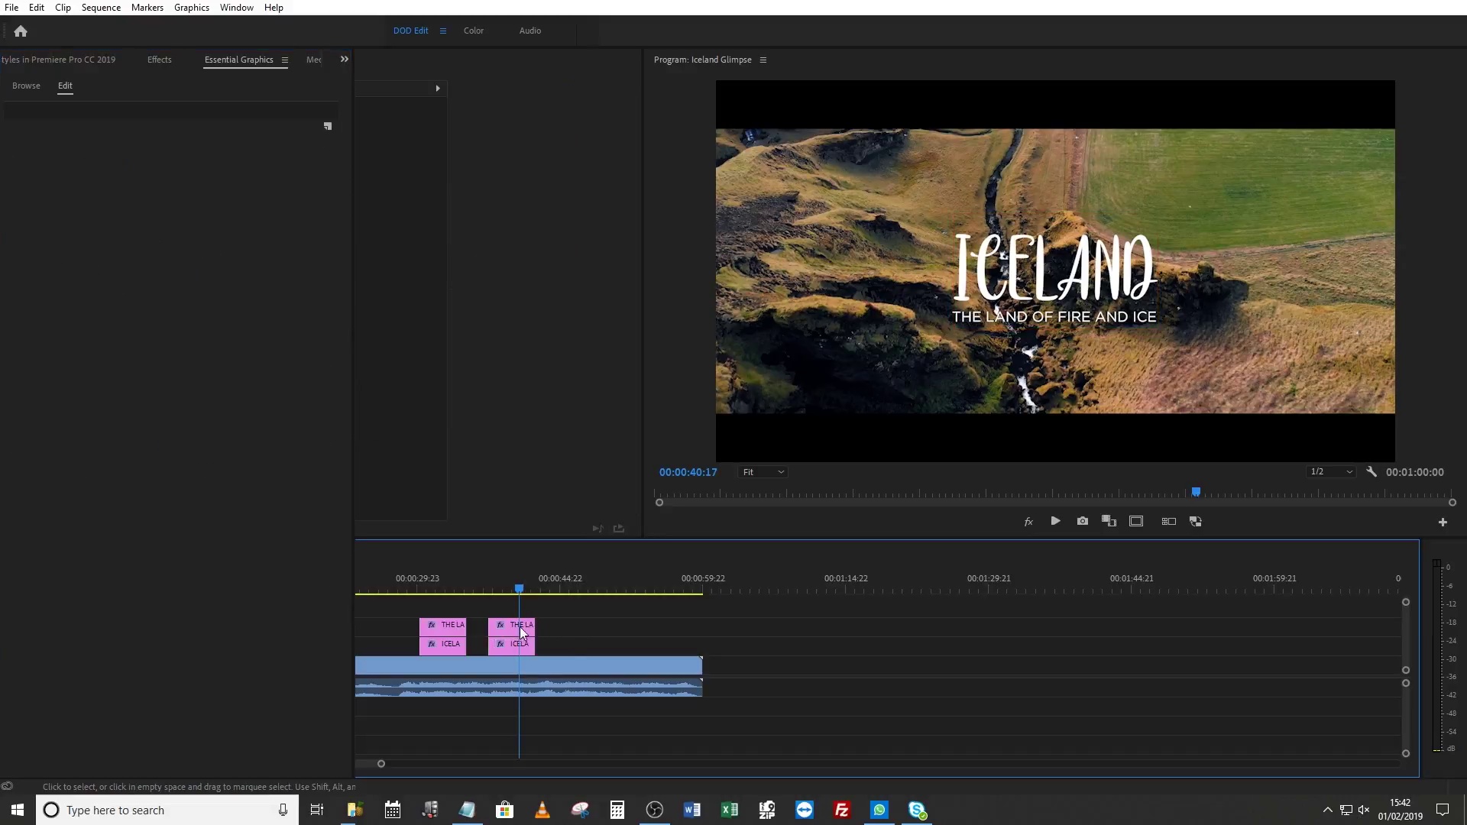
Duplicate the title clips further along the timeline and show the Project bin with the saved styles
{"action": "left_click_drag", "start_coordinate": [519, 644], "coordinate": [640, 639]}
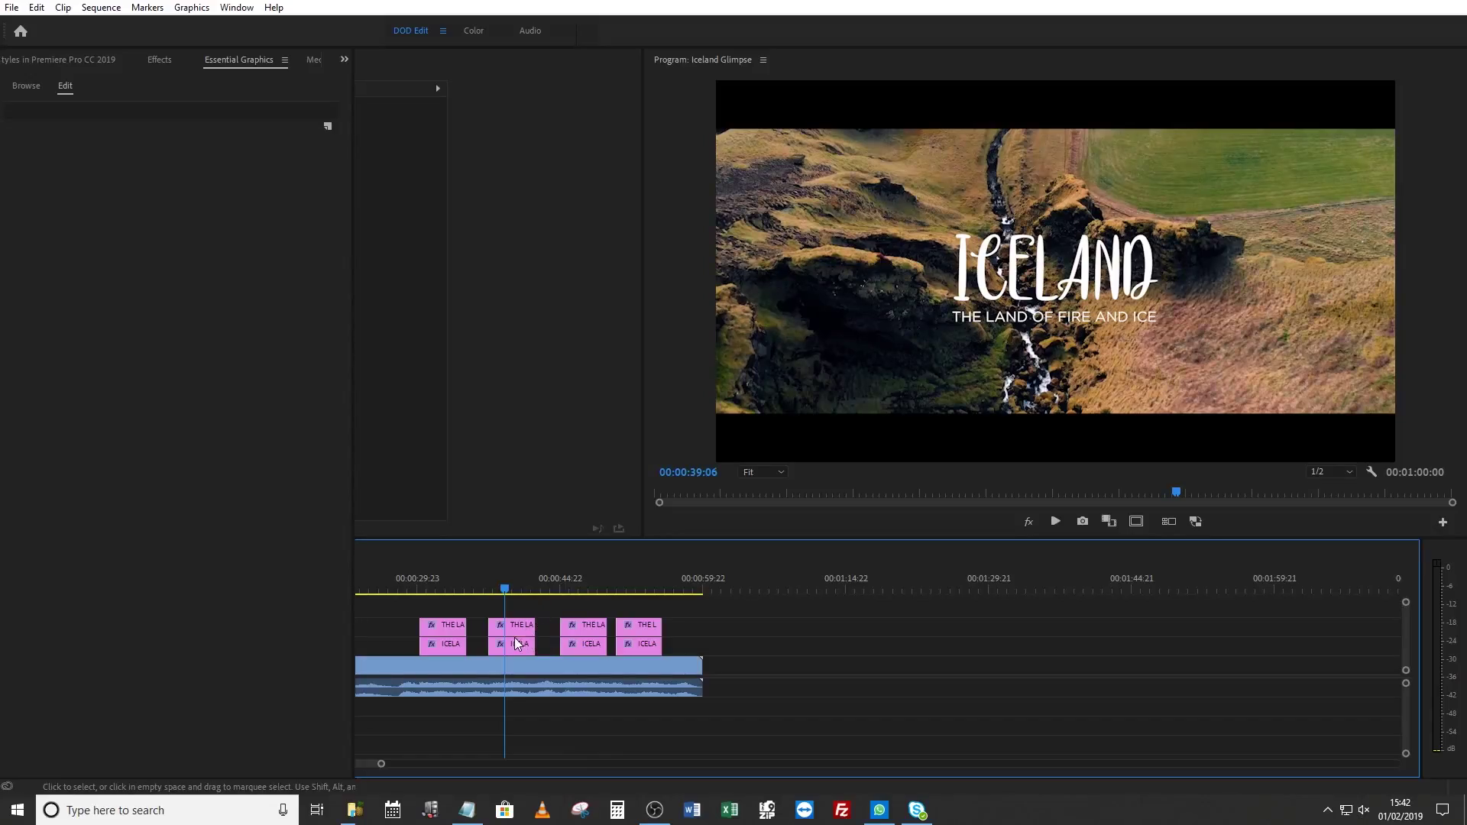
{"action": "left_click", "coordinate": [511, 642]}
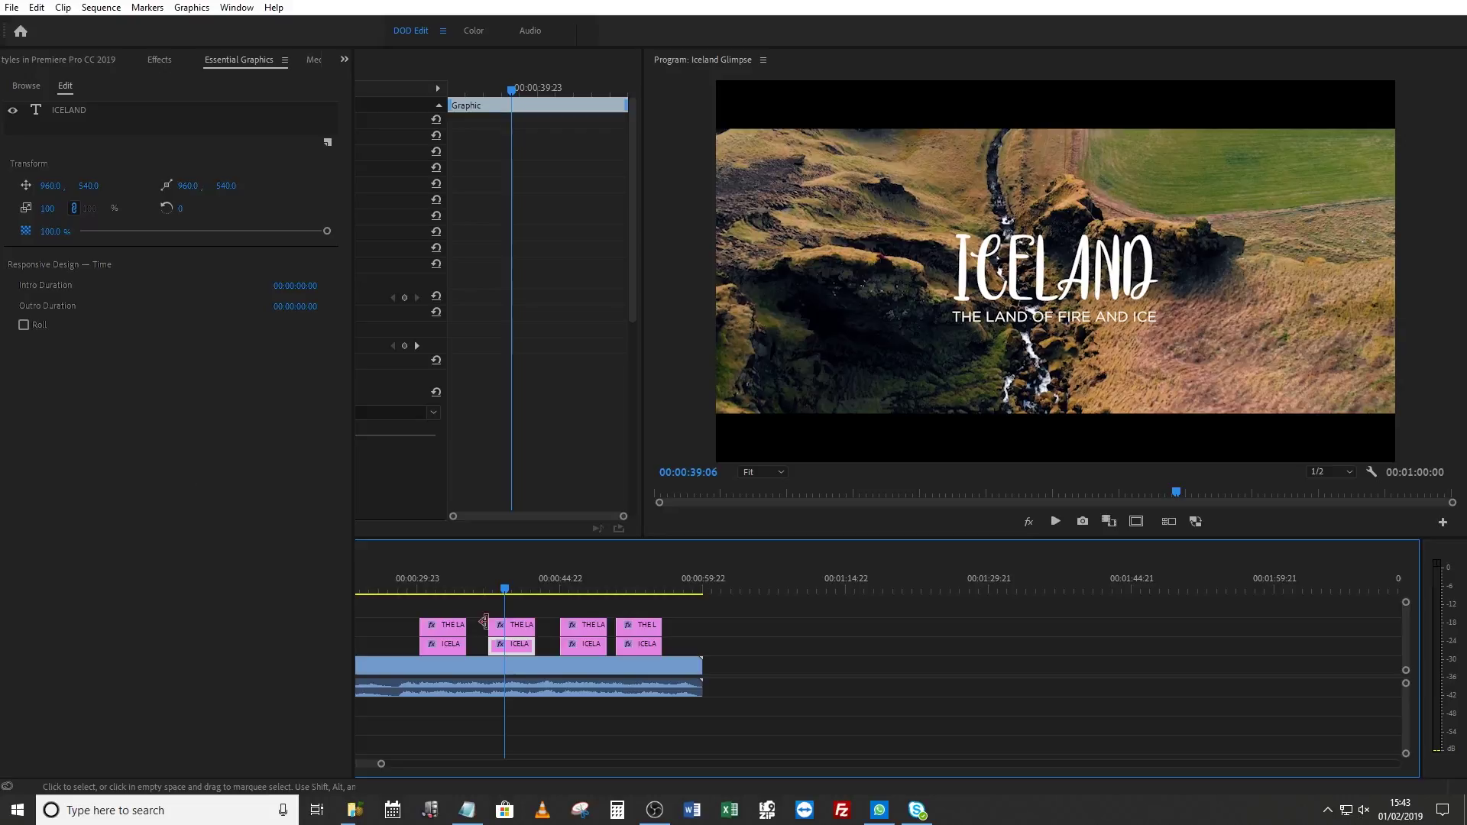
{"action": "left_click", "coordinate": [180, 398]}
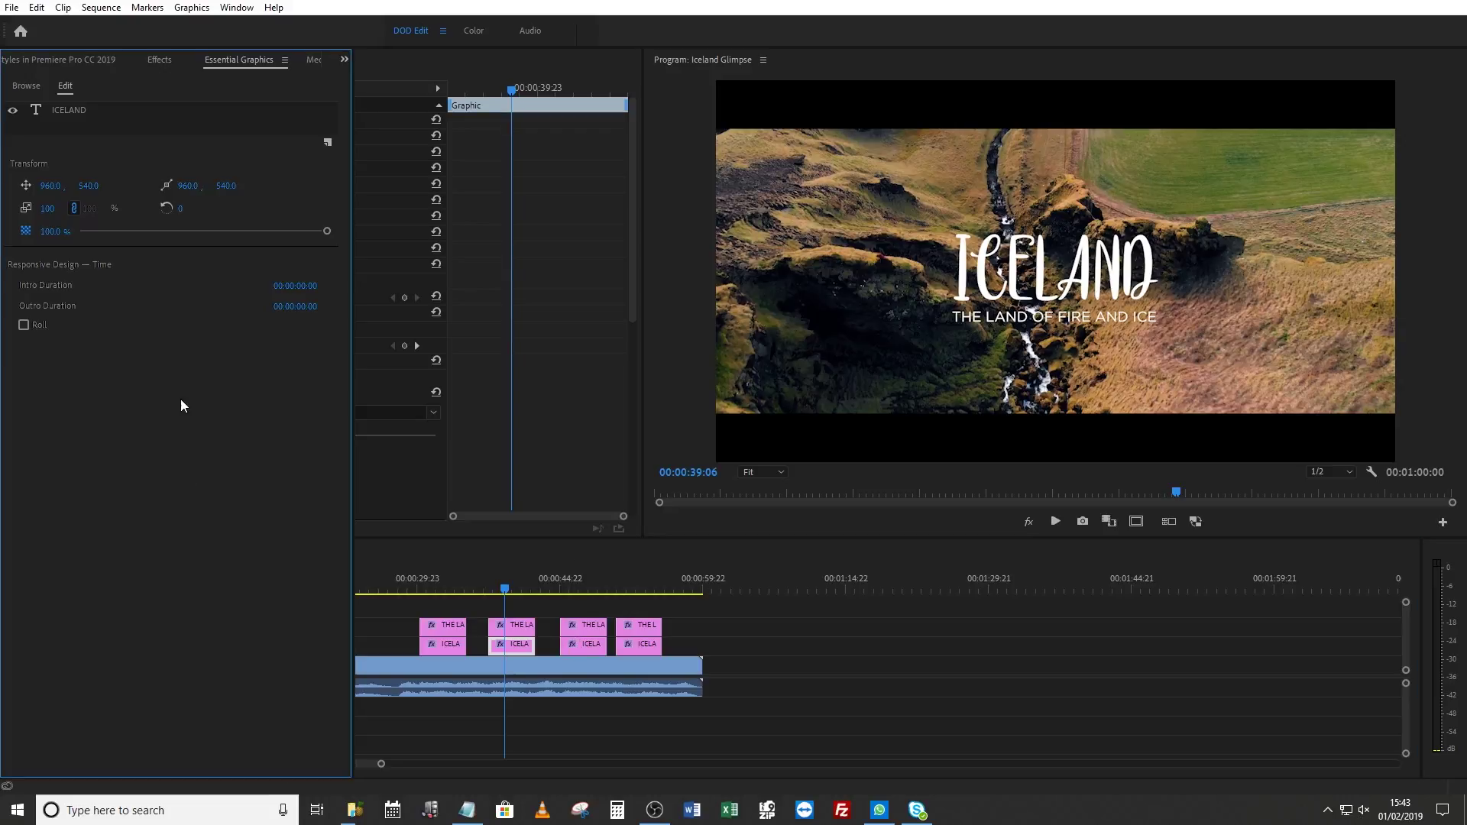
{"action": "left_click", "coordinate": [57, 58]}
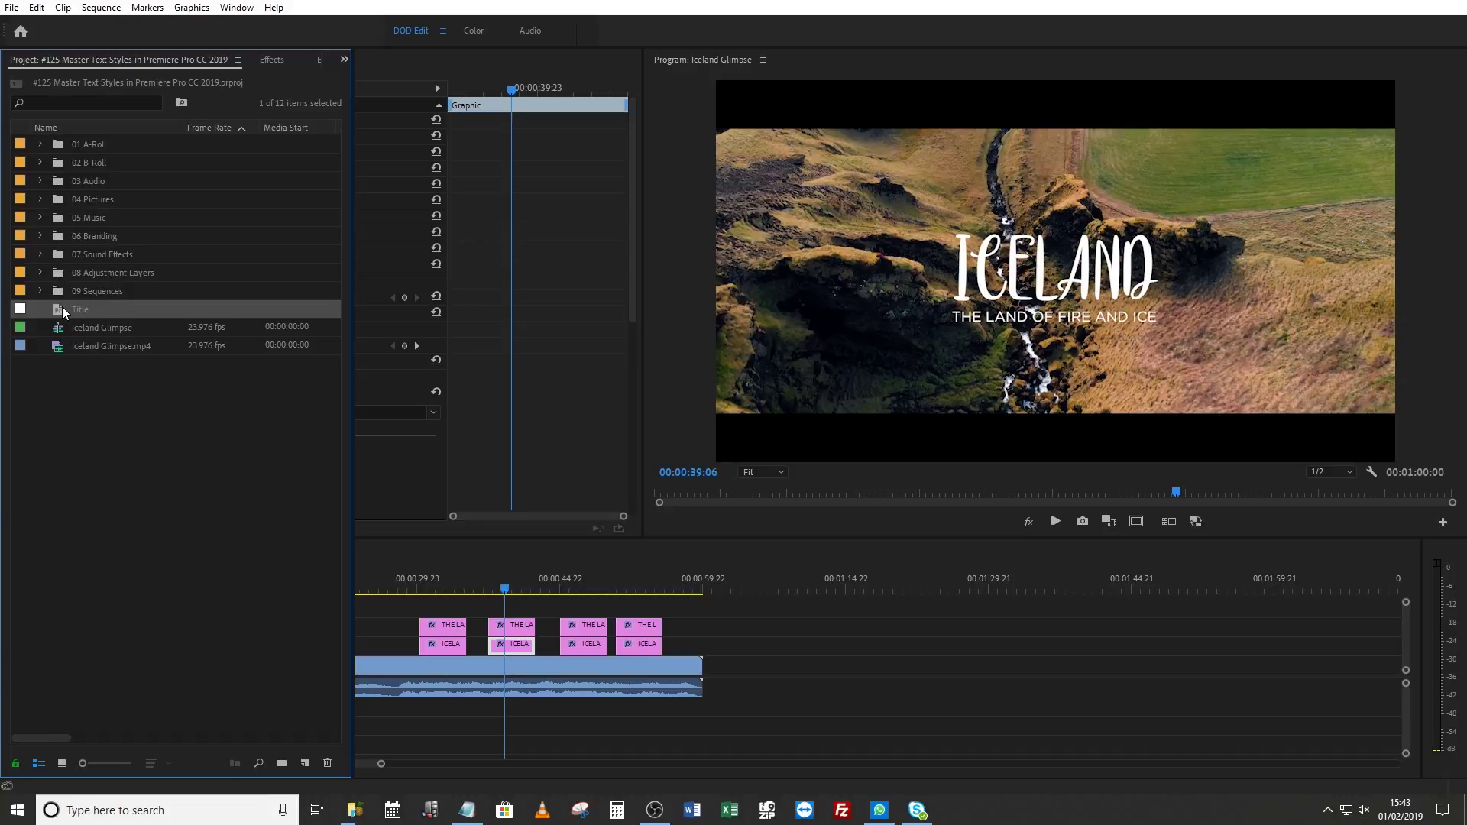
Drop the Title master style onto the second ICELAND clip and check the restyled titles along the timeline
{"action": "left_click", "coordinate": [686, 640]}
{"action": "left_click_drag", "start_coordinate": [73, 310], "coordinate": [596, 677]}
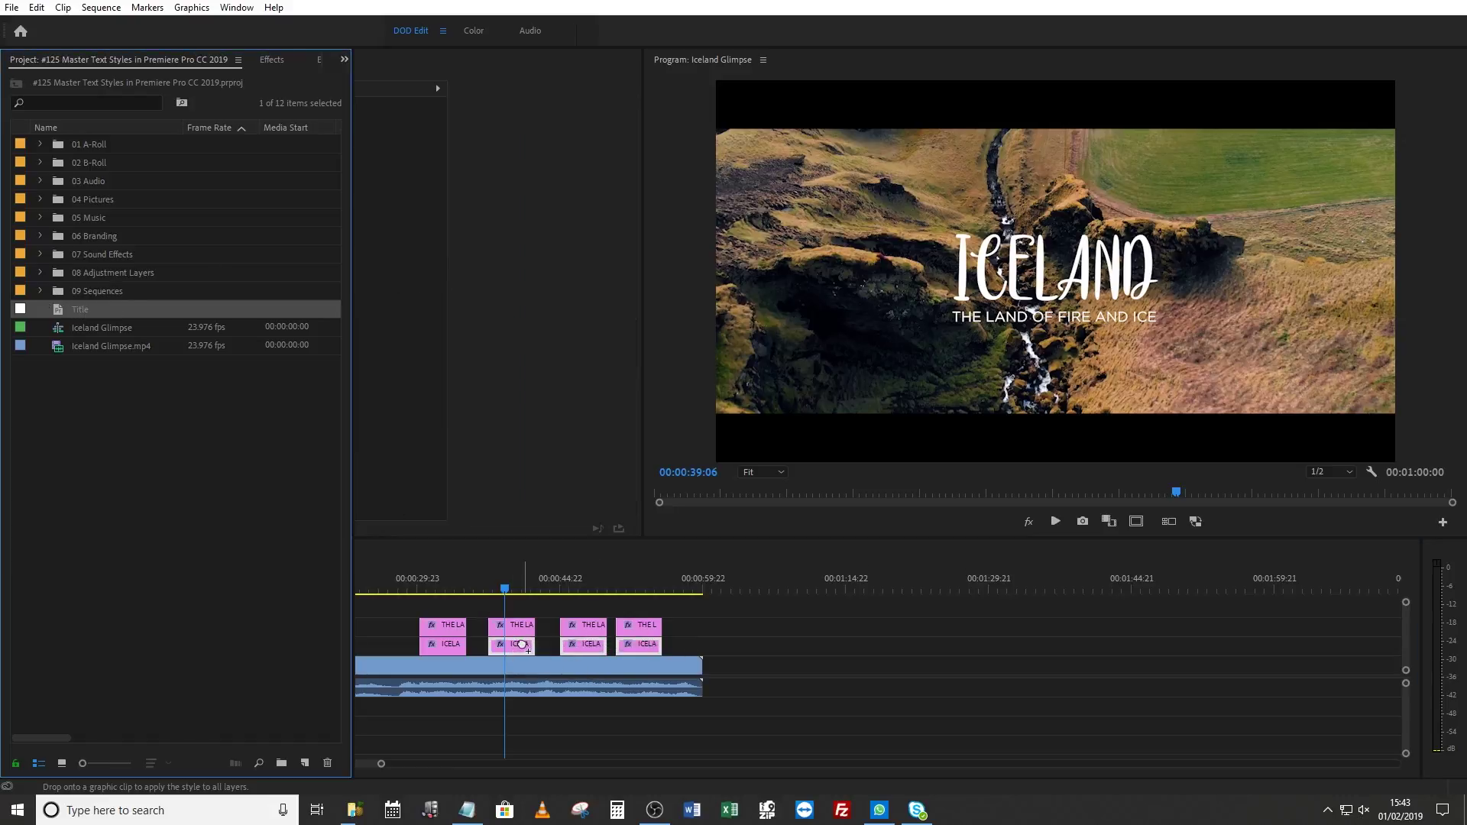
{"action": "left_click_drag", "start_coordinate": [521, 644], "coordinate": [520, 644]}
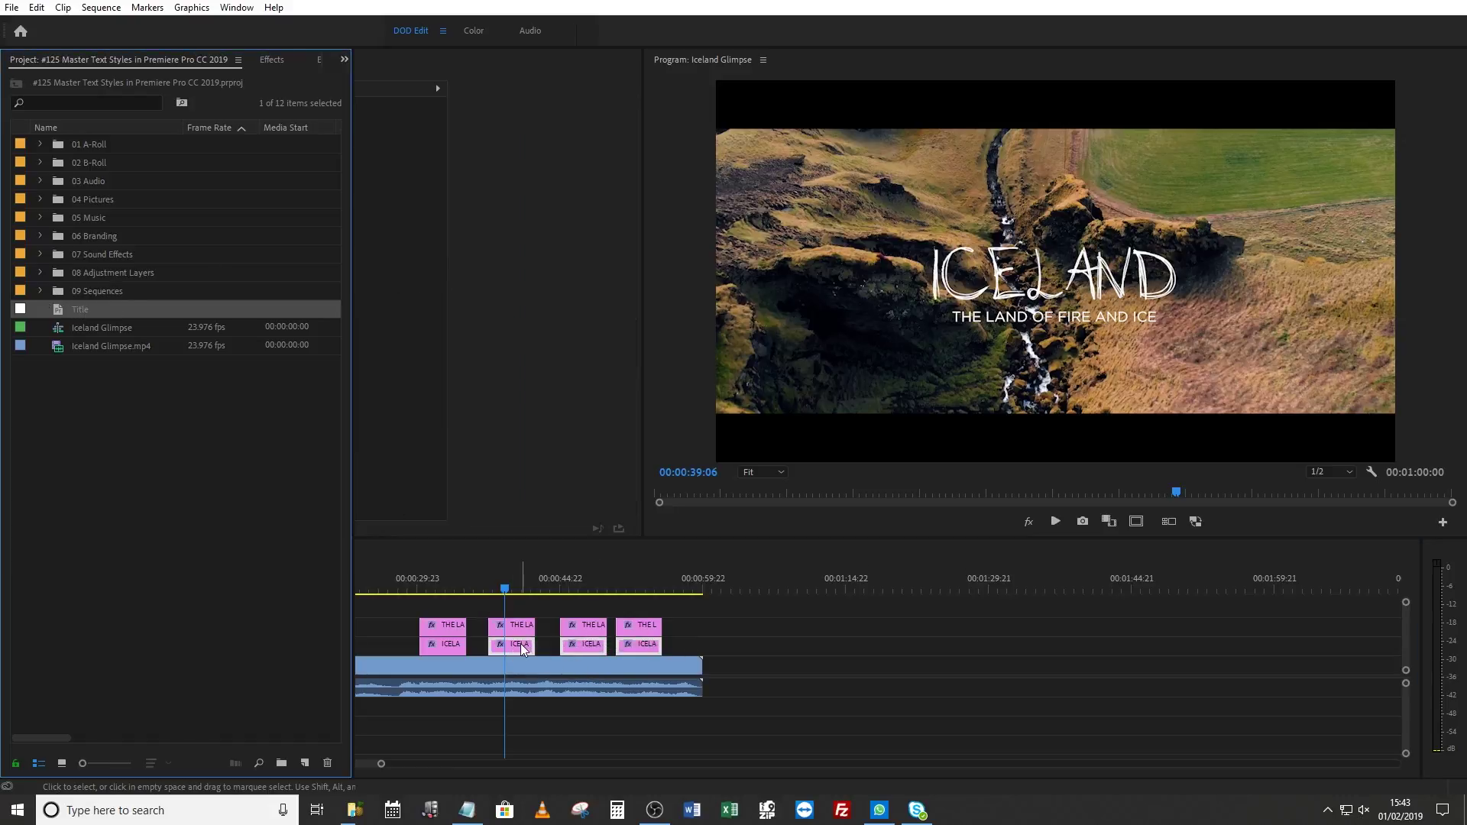
{"action": "left_click", "coordinate": [581, 587]}
{"action": "left_click", "coordinate": [650, 578]}
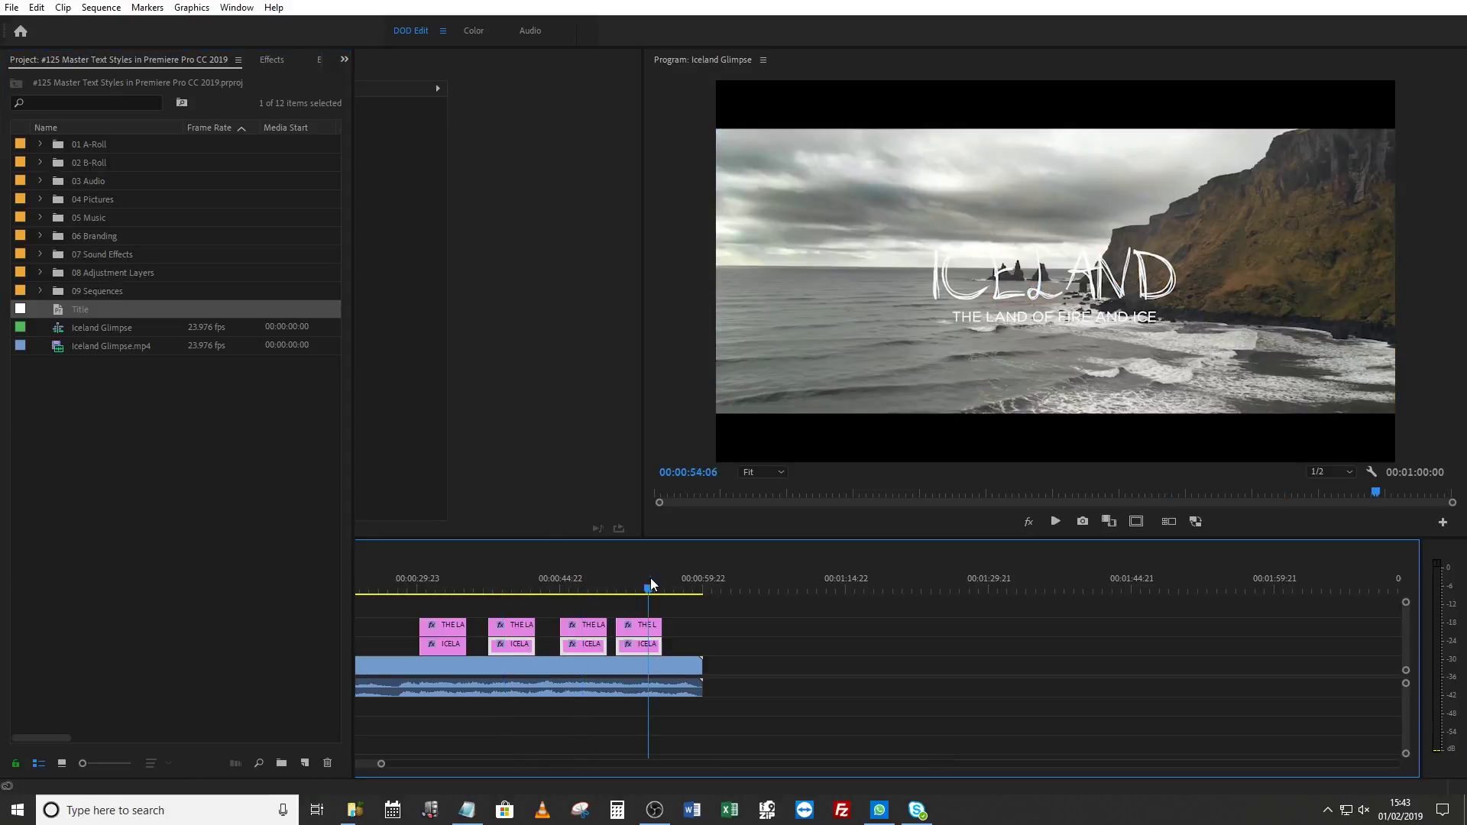
{"action": "left_click", "coordinate": [594, 581]}
{"action": "left_click", "coordinate": [522, 581]}
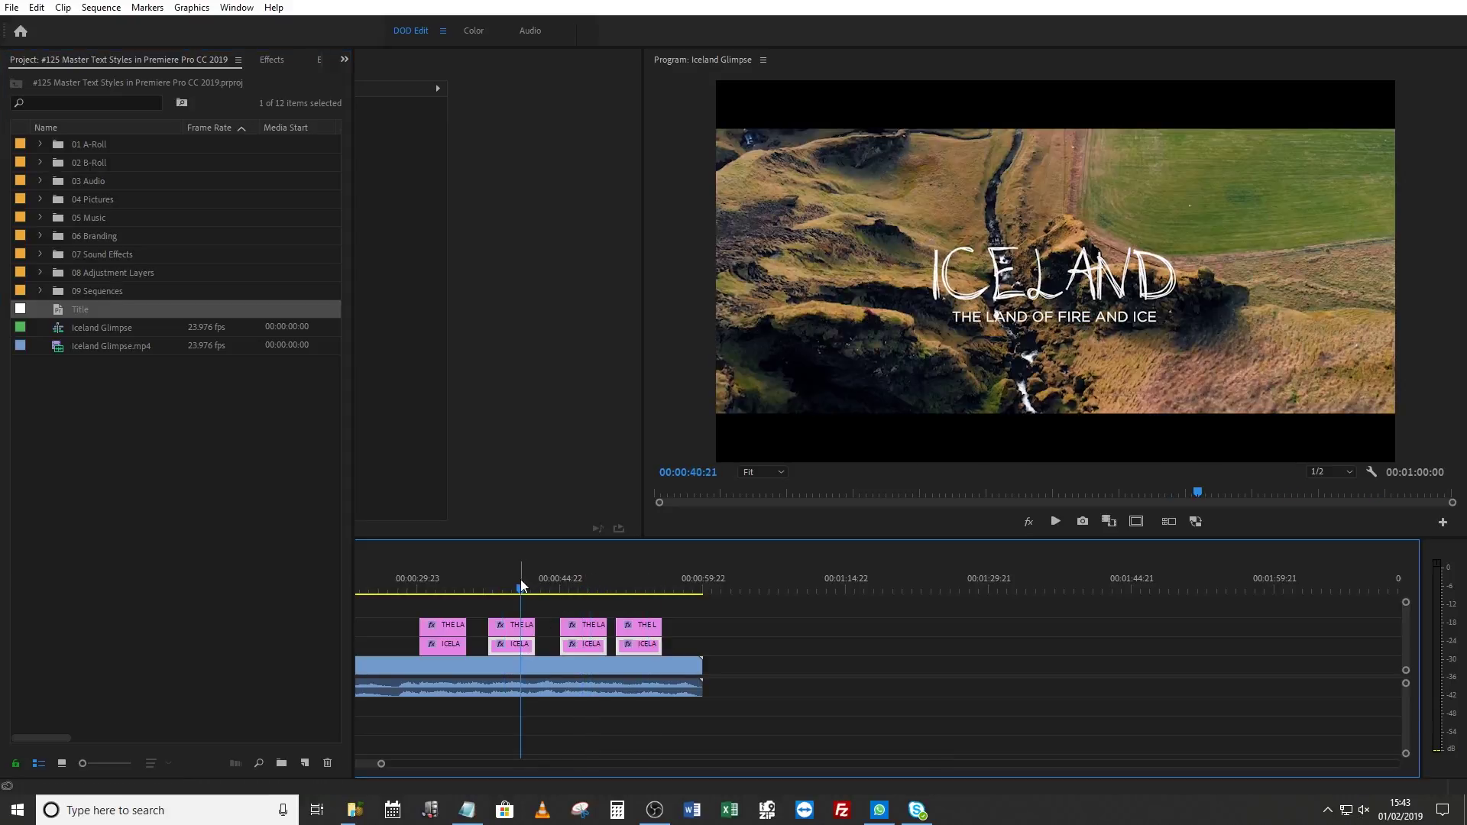